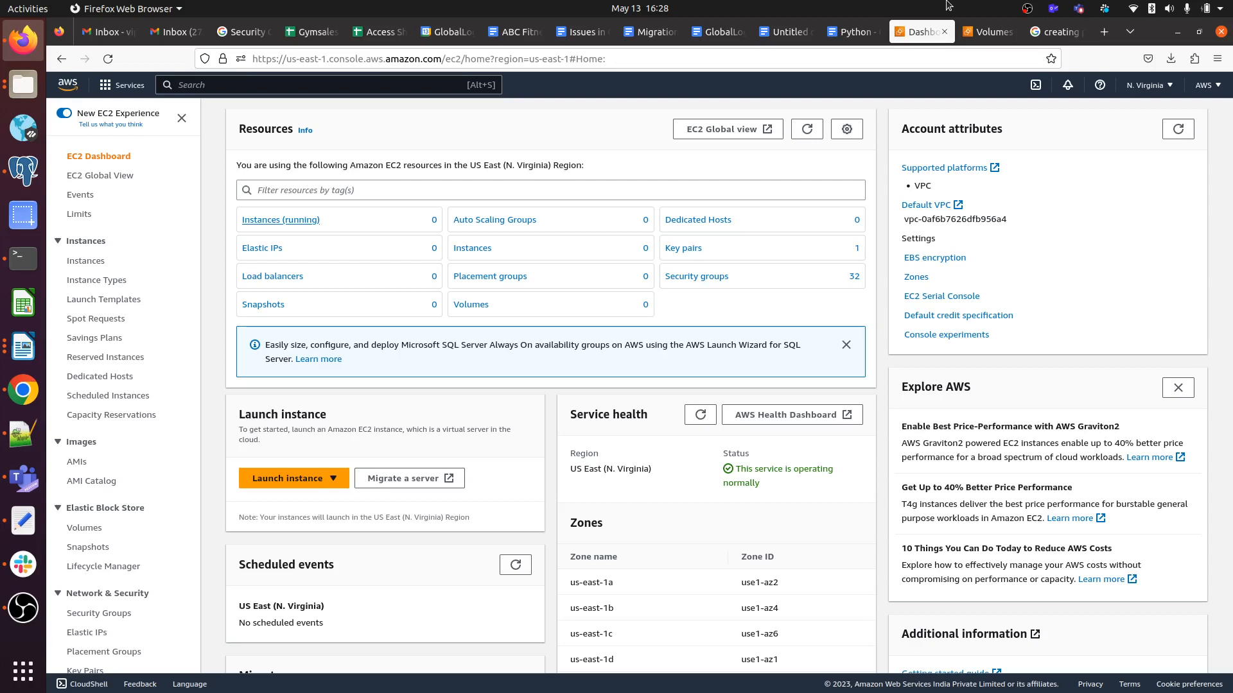
List the running EC2 instances, reload the page, and clear the 'Instance state = running' filter.
left_click(293, 221)
key("F5")
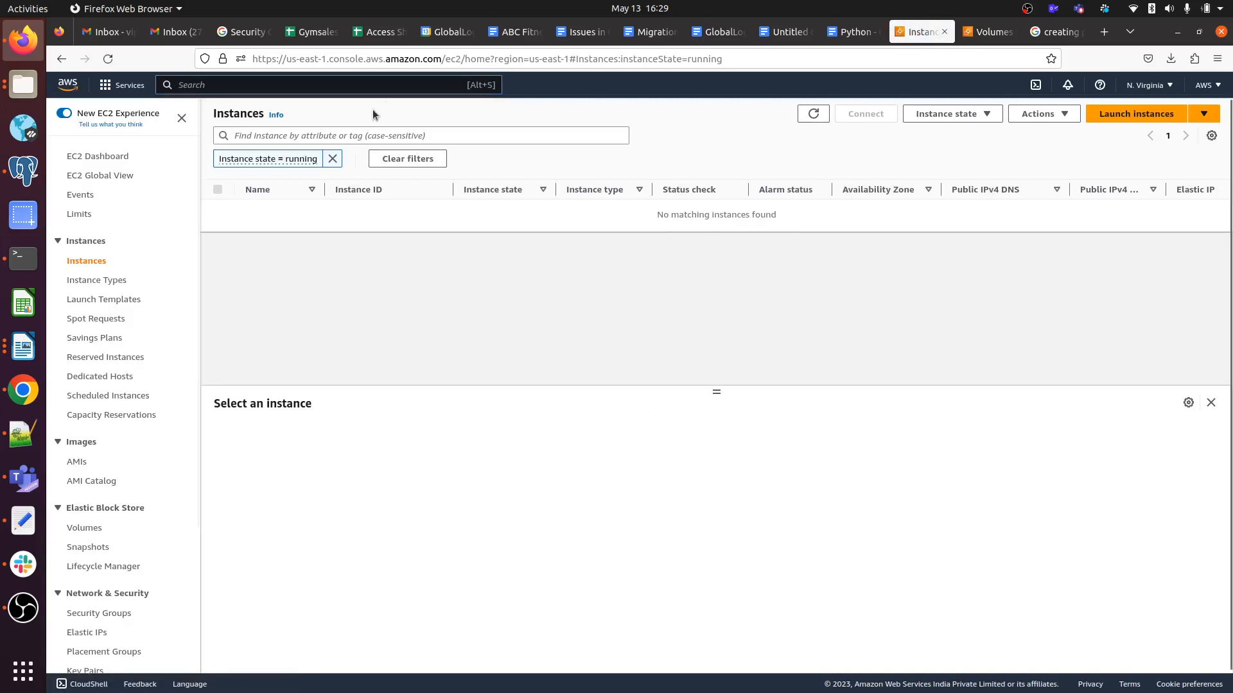
left_click(333, 159)
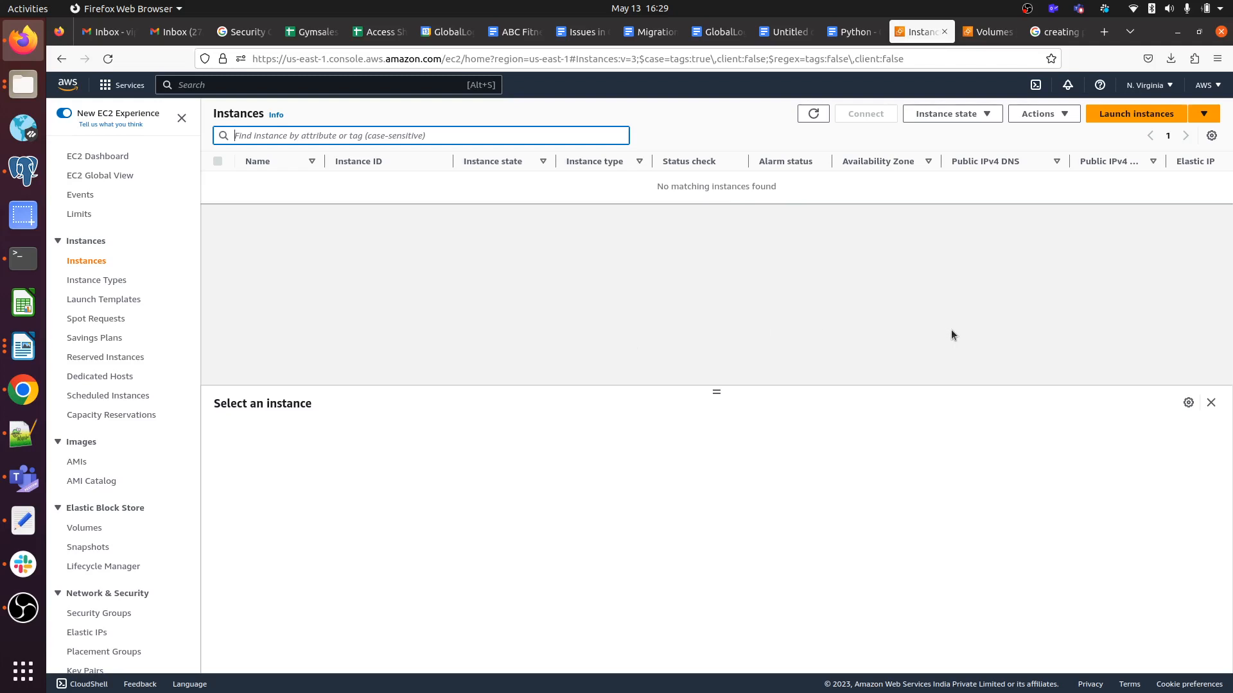
Start a new instance named CPUUtilization using the Ubuntu machine image.
left_click(1120, 114)
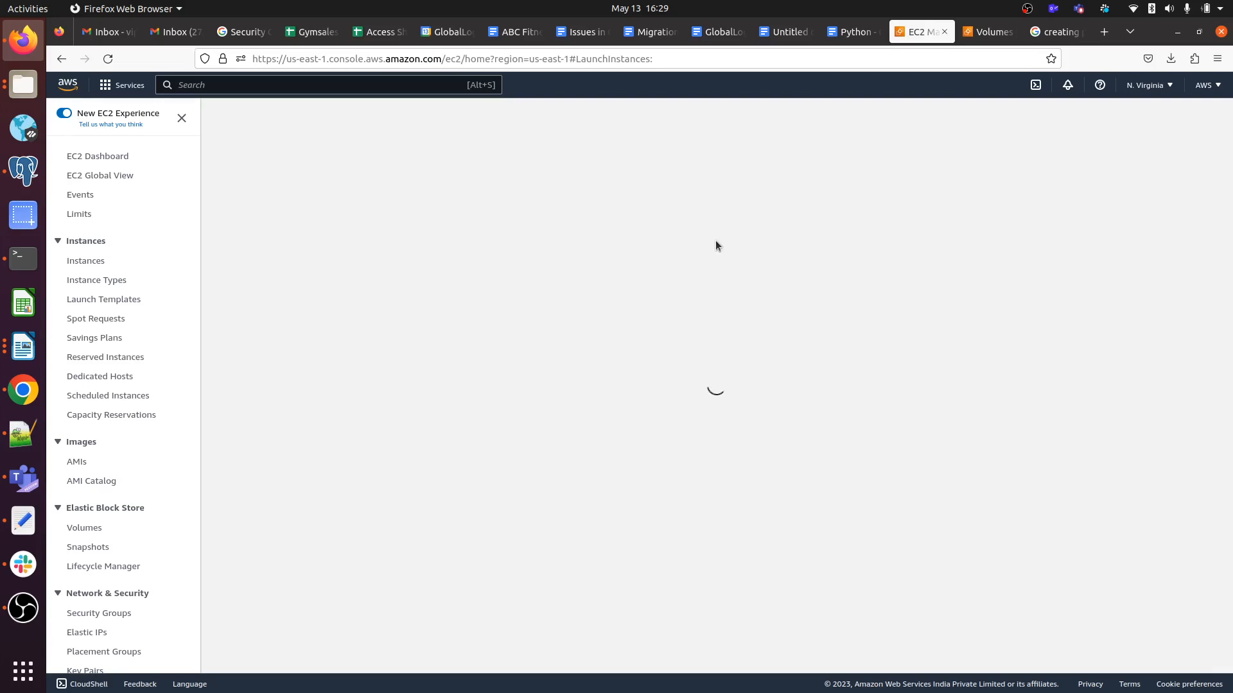
left_click(292, 303)
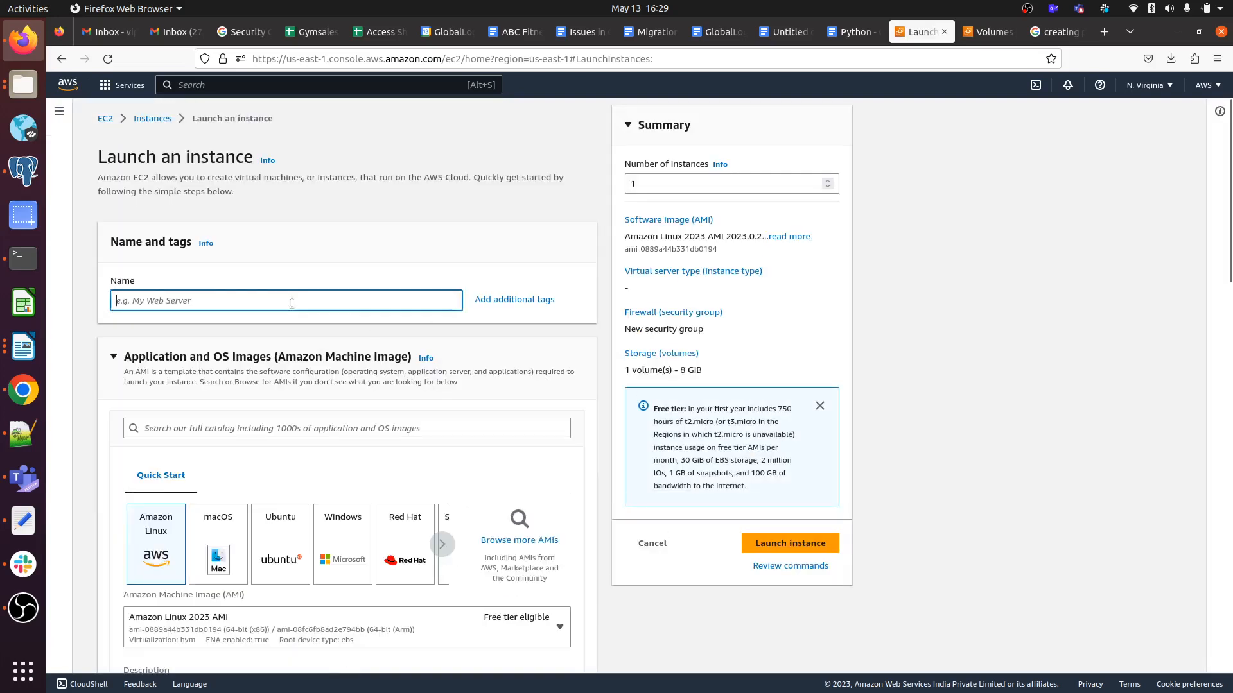
type("c")
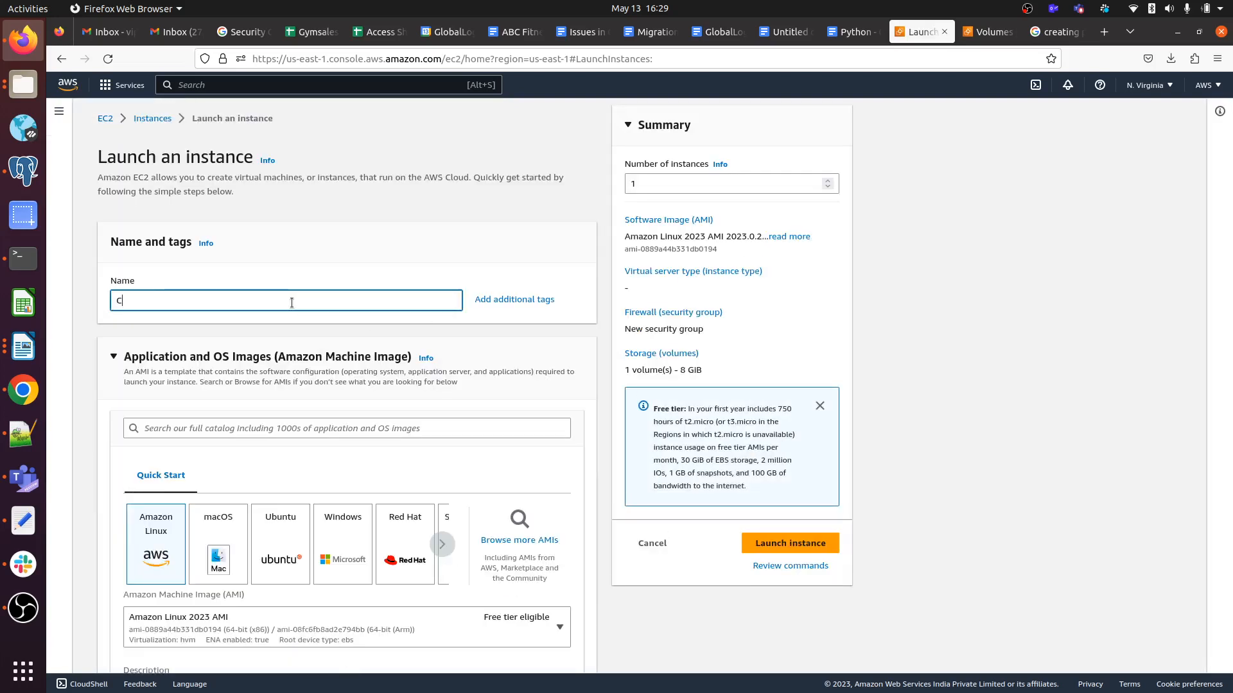
type("PU")
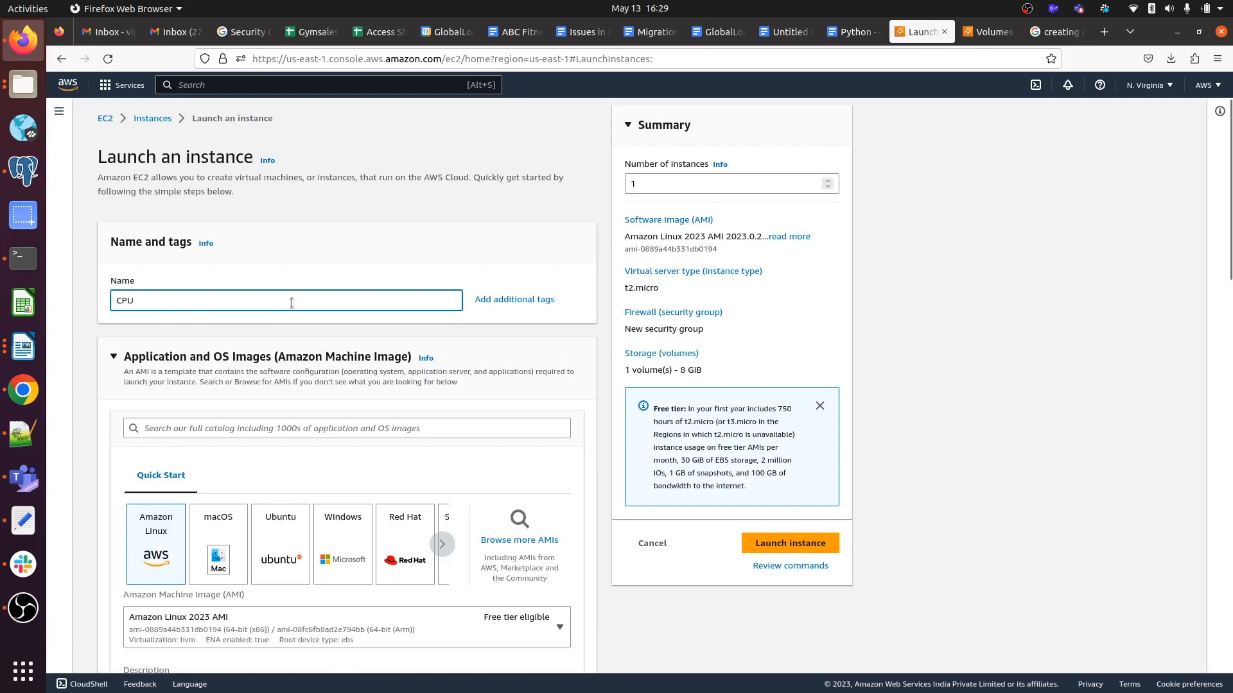
type("Util")
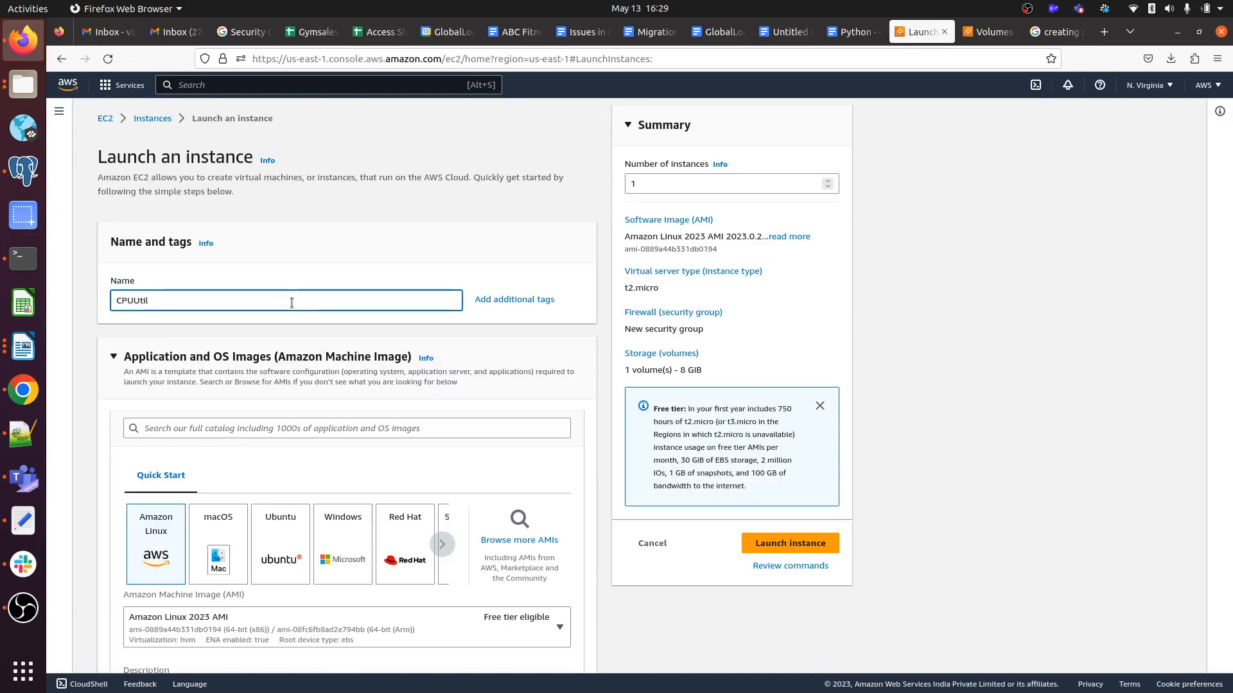
type("ization")
scroll(256, 263, "down", 2)
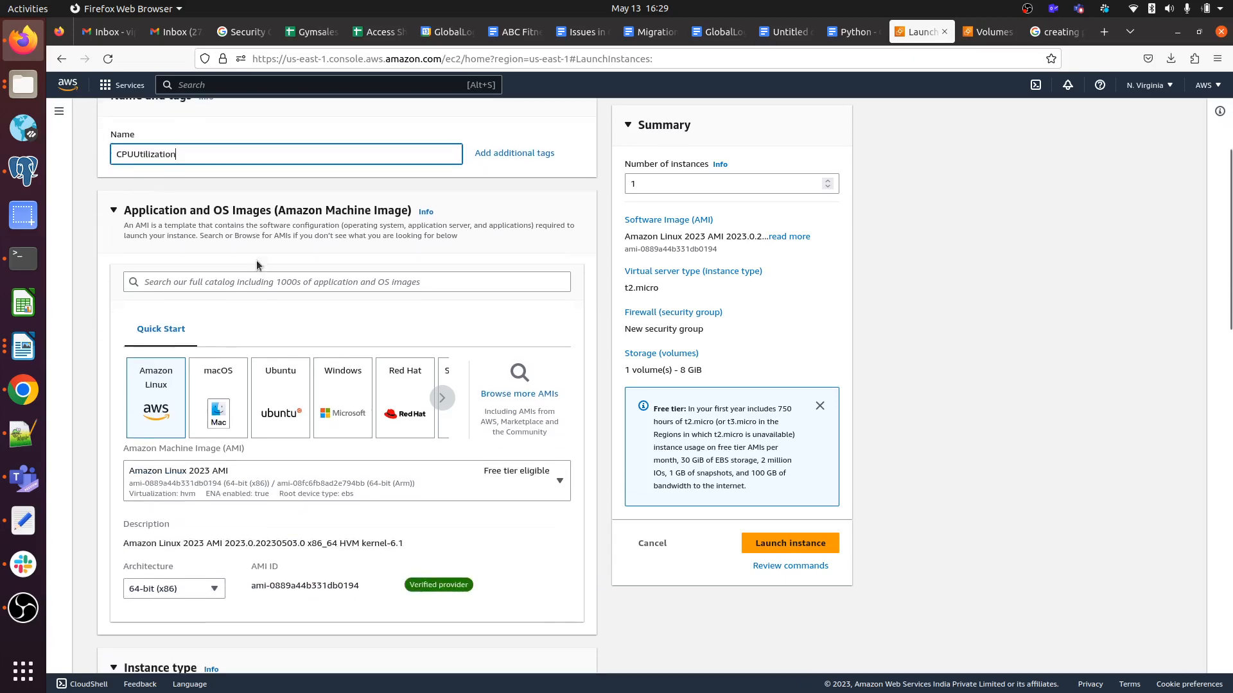
left_click(277, 397)
Choose the Test key pair and launch the t2.micro instance.
scroll(276, 396, "down", 5)
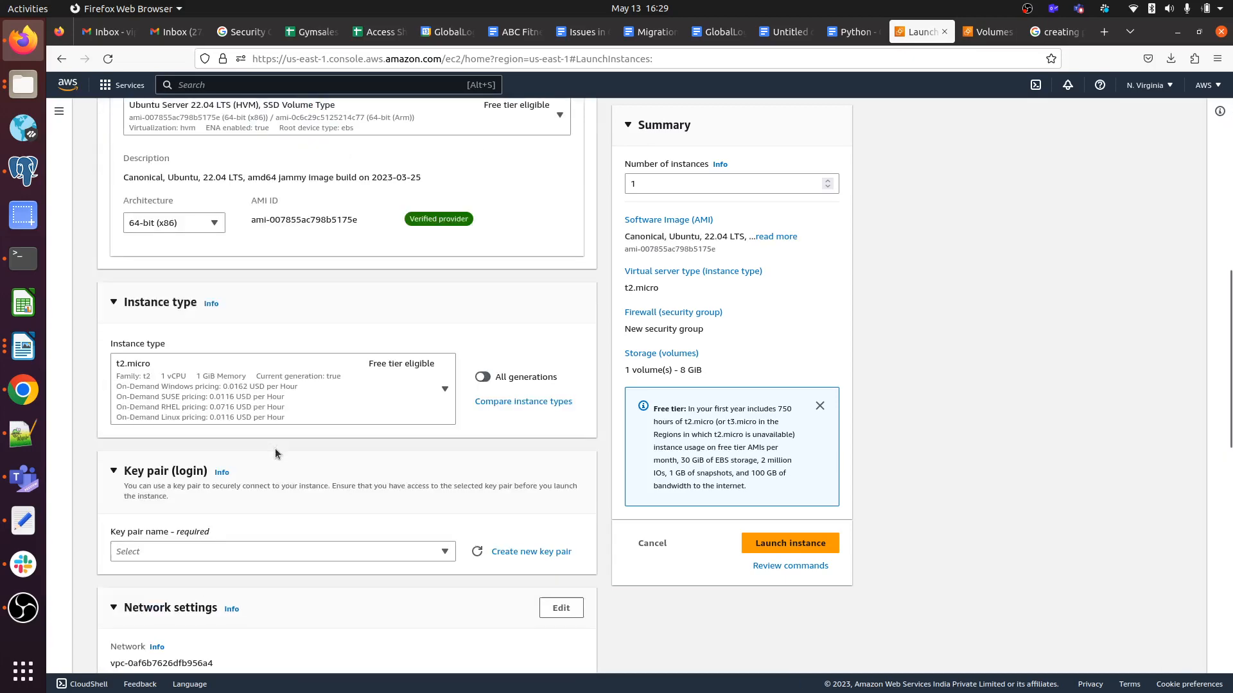
scroll(276, 479, "down", 3)
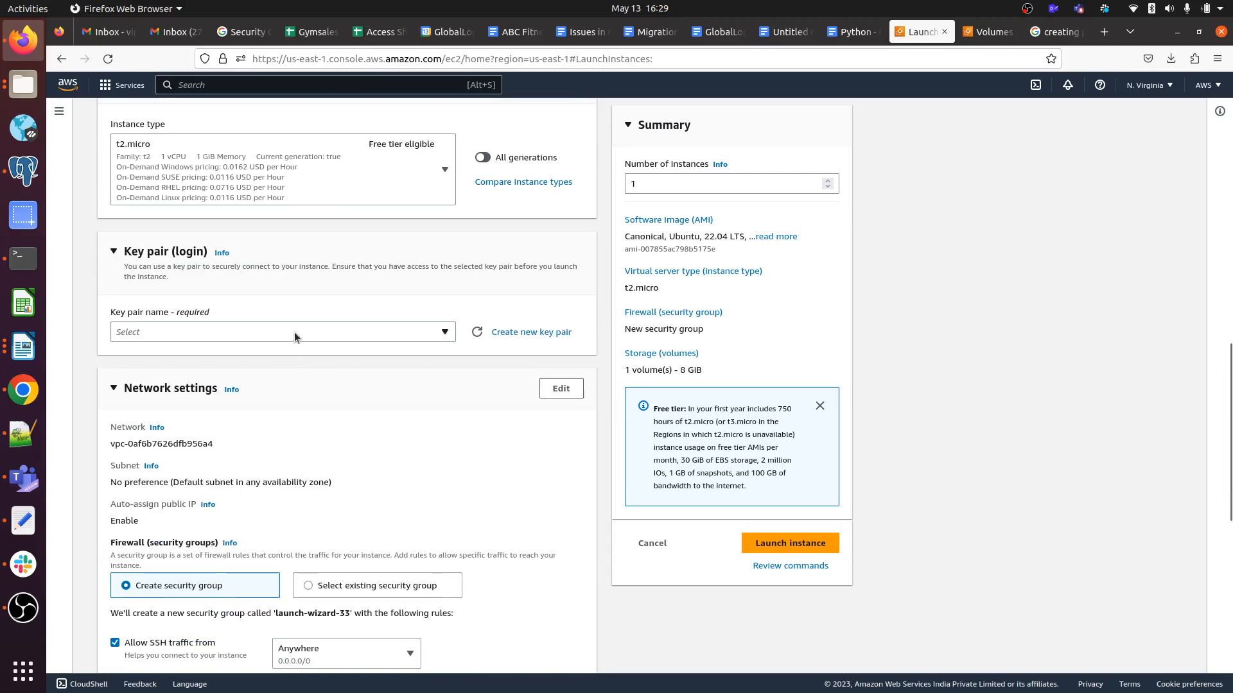
left_click(294, 333)
left_click(276, 403)
scroll(425, 449, "down", 7)
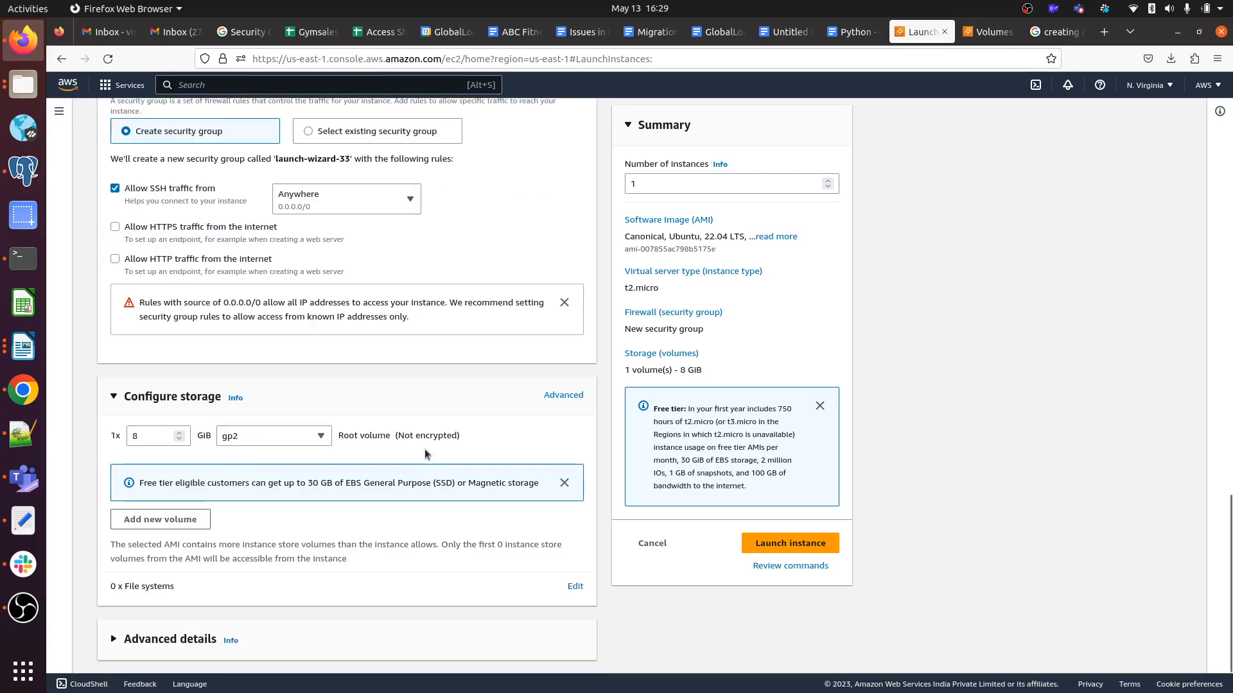
scroll(425, 454, "up", 12)
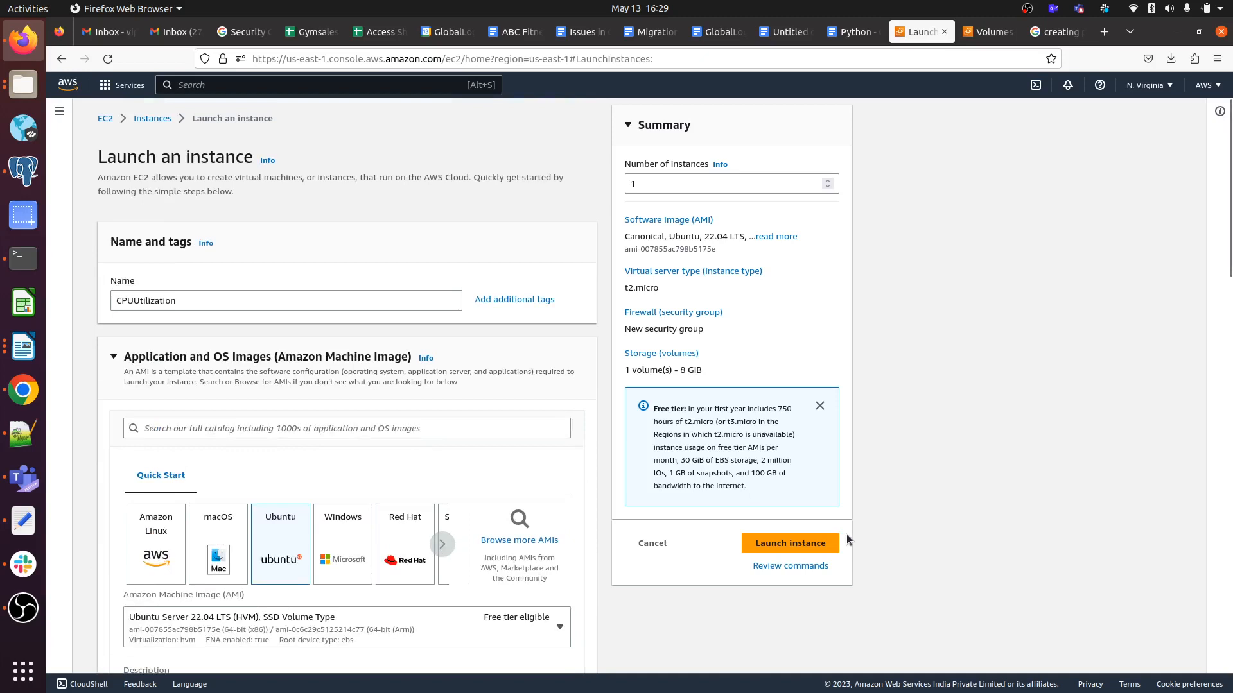
left_click(805, 543)
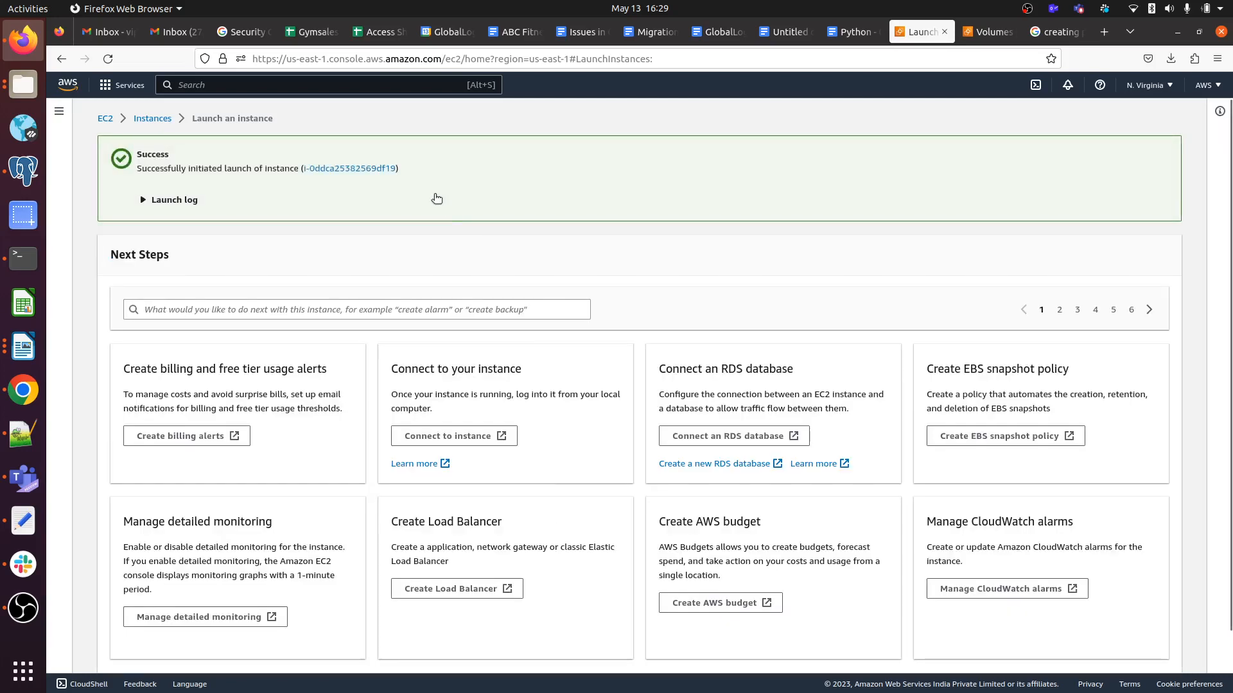
Open the new CPUUtilization instance from the success banner, select it, and refresh until it shows Running.
left_click(337, 169)
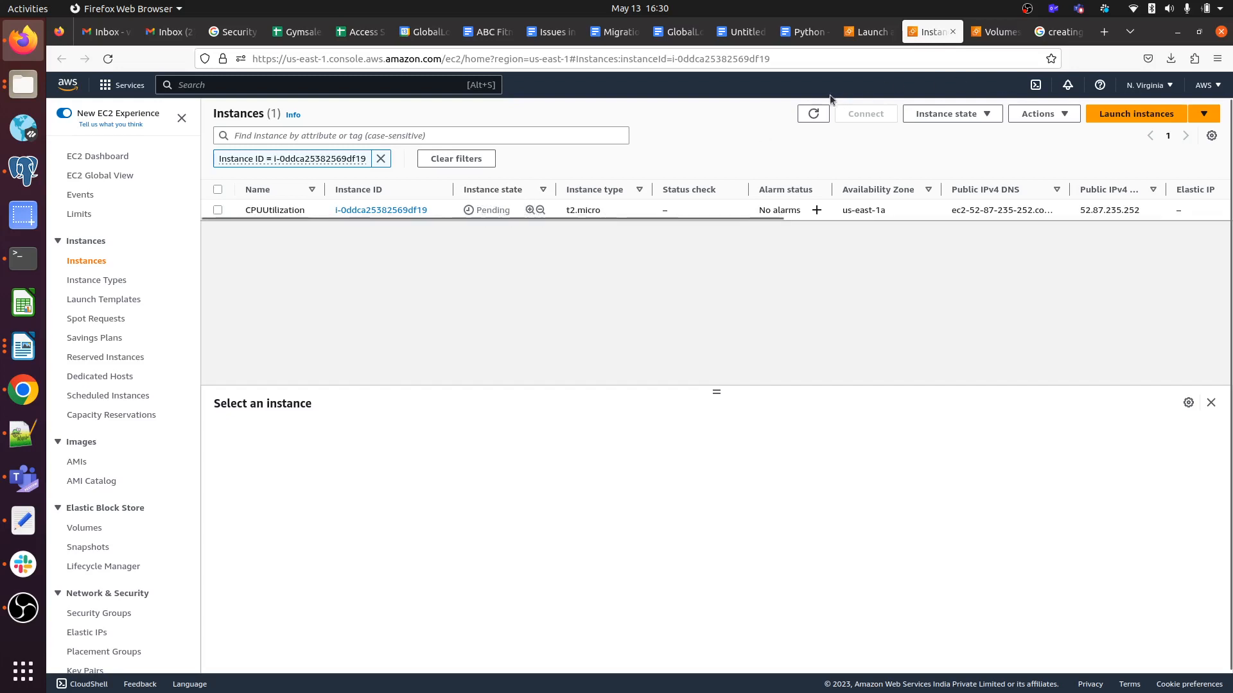
left_click(813, 115)
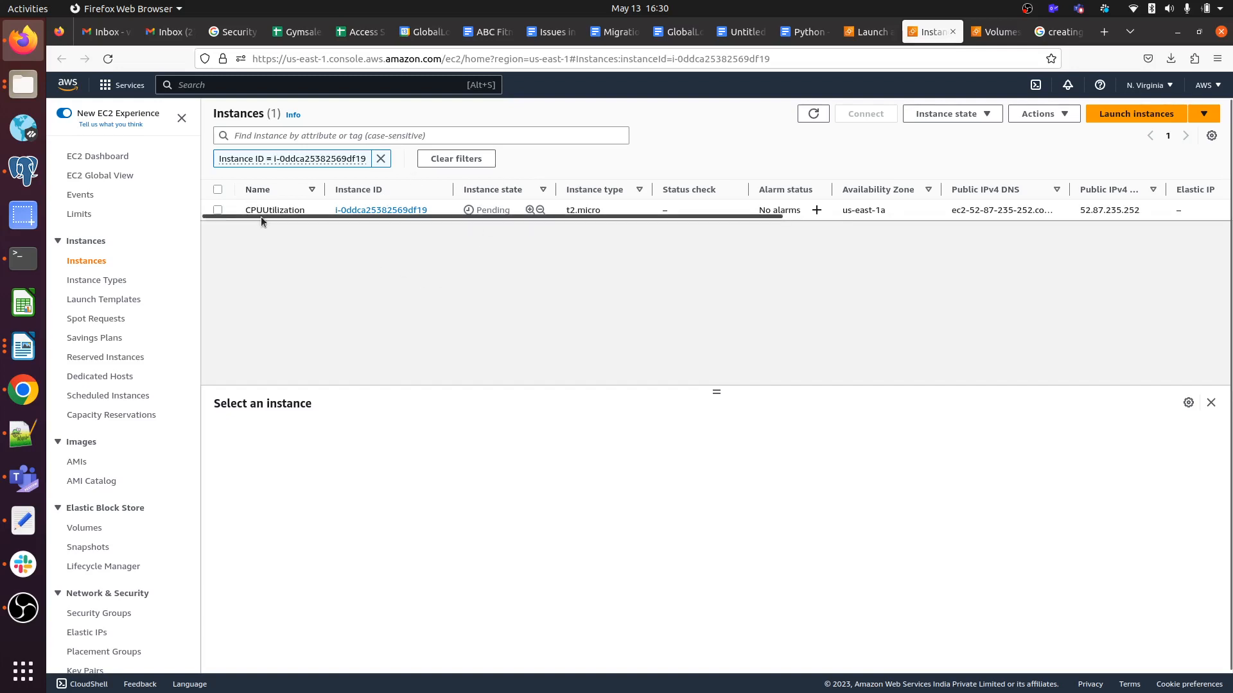
left_click(218, 210)
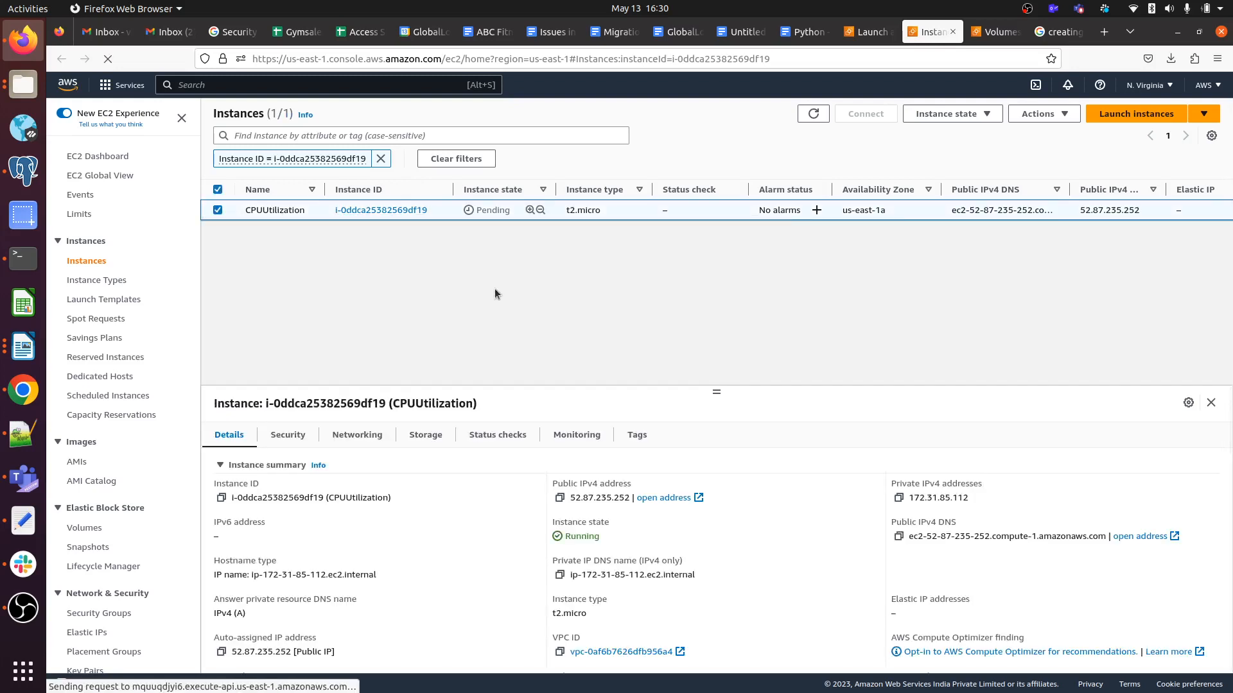
left_click(813, 114)
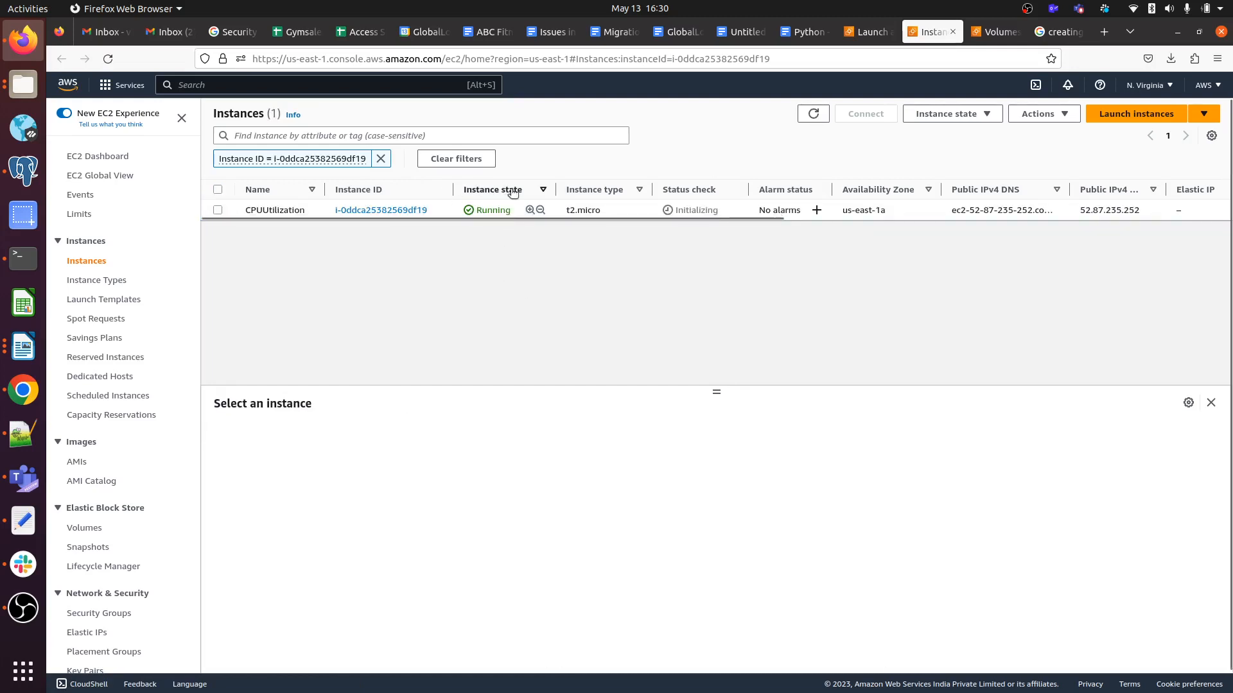
Open the CPUUtilization instance's CPU utilization chart from its Monitoring tab in CloudWatch Metrics.
left_click(371, 211)
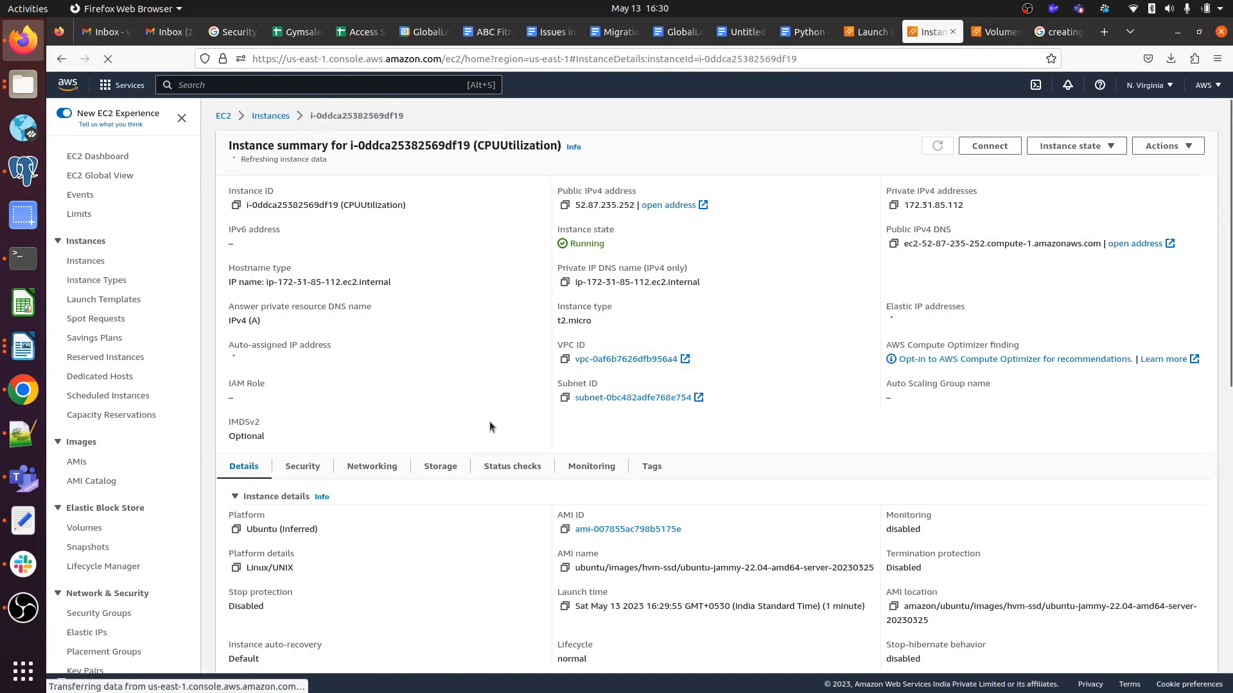
left_click(591, 465)
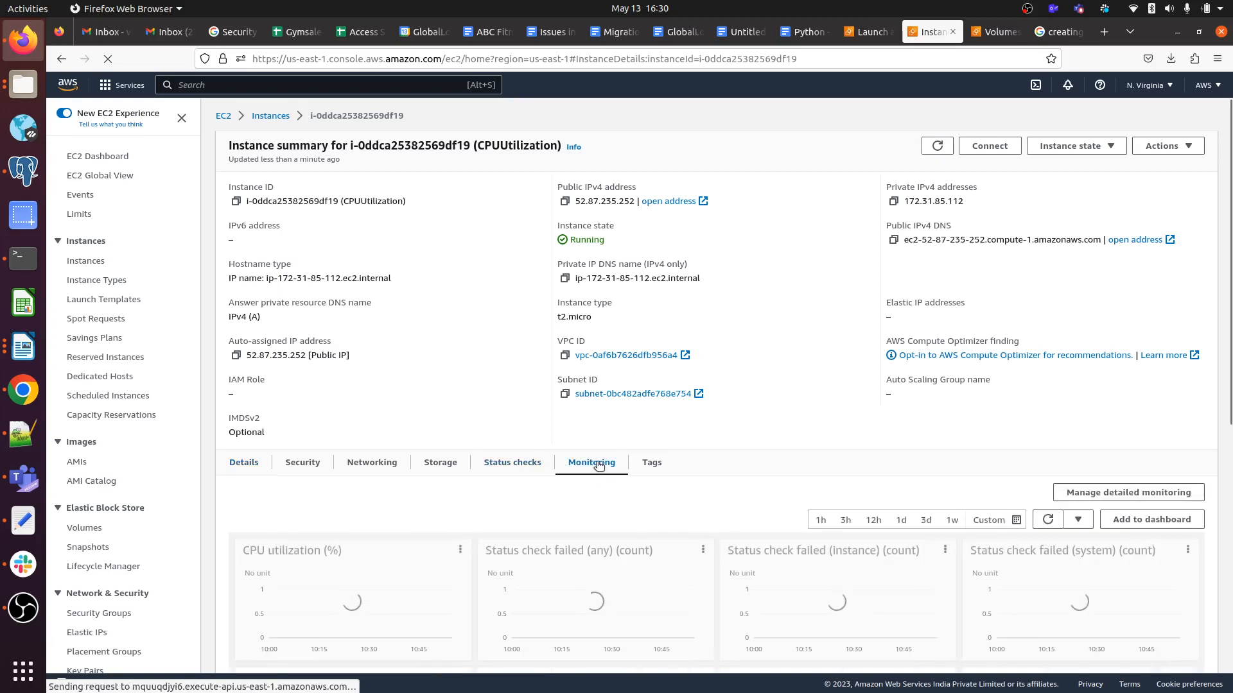
scroll(441, 491, "down", 3)
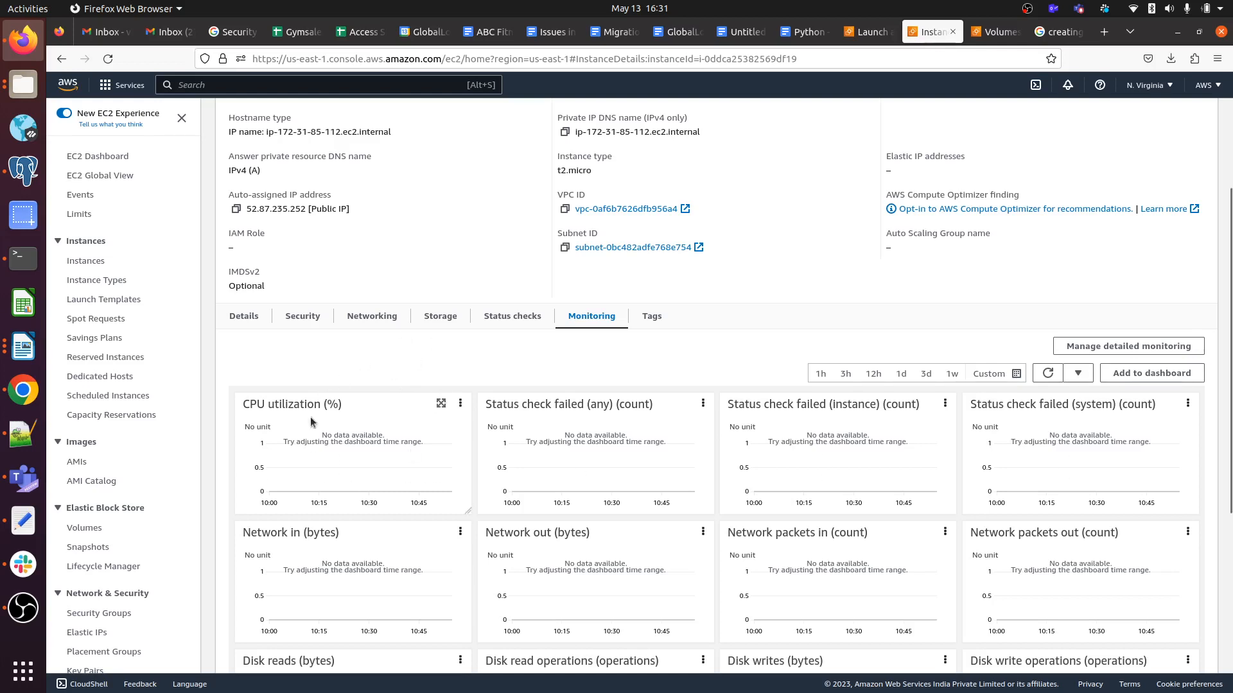
left_click(461, 404)
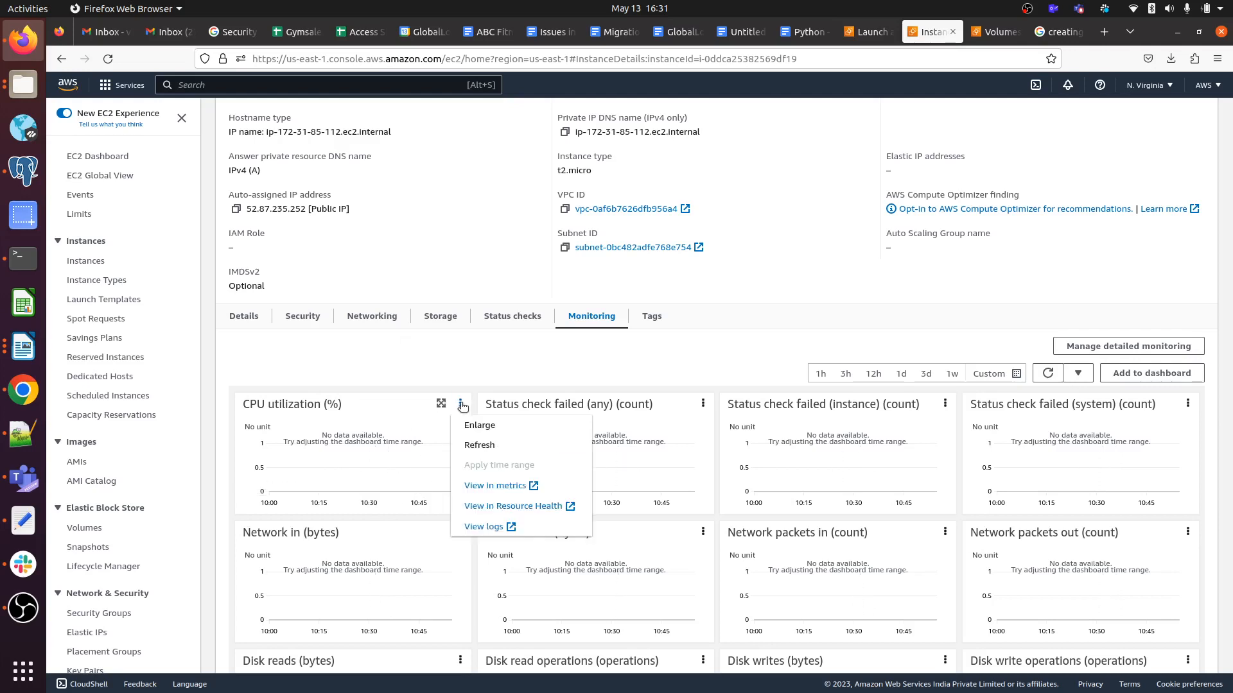
left_click(486, 488)
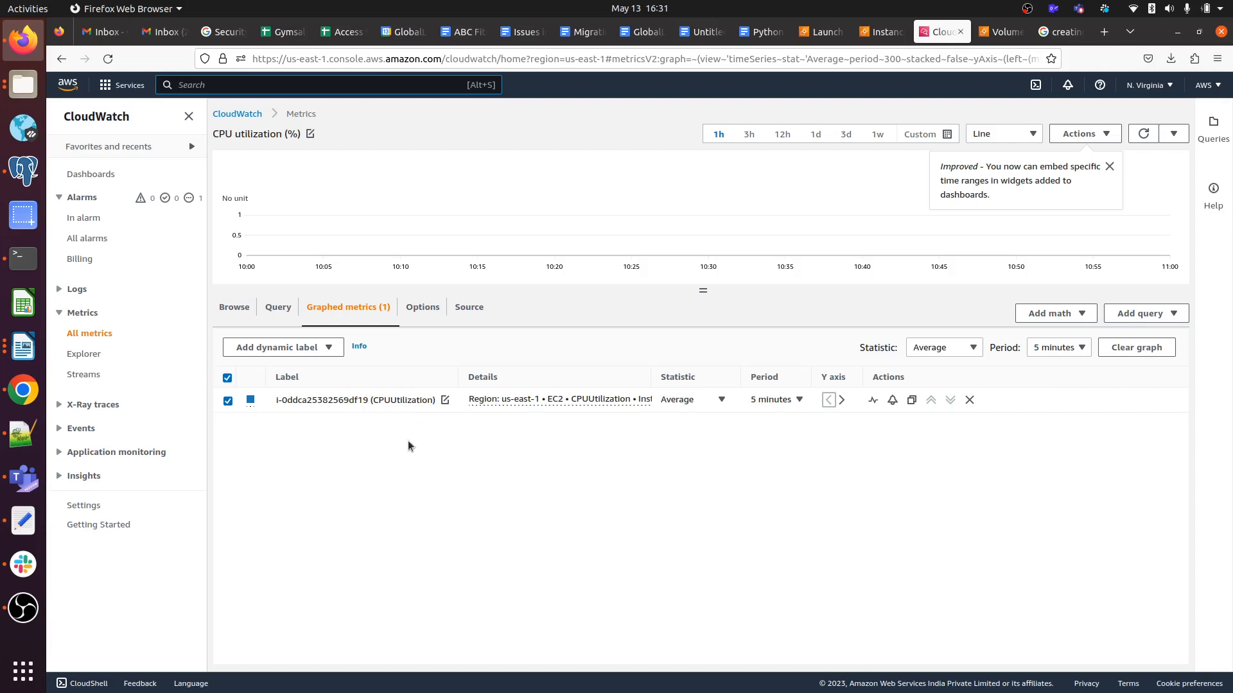
Go to CloudWatch Alarms and start creating a new alarm.
left_click(91, 240)
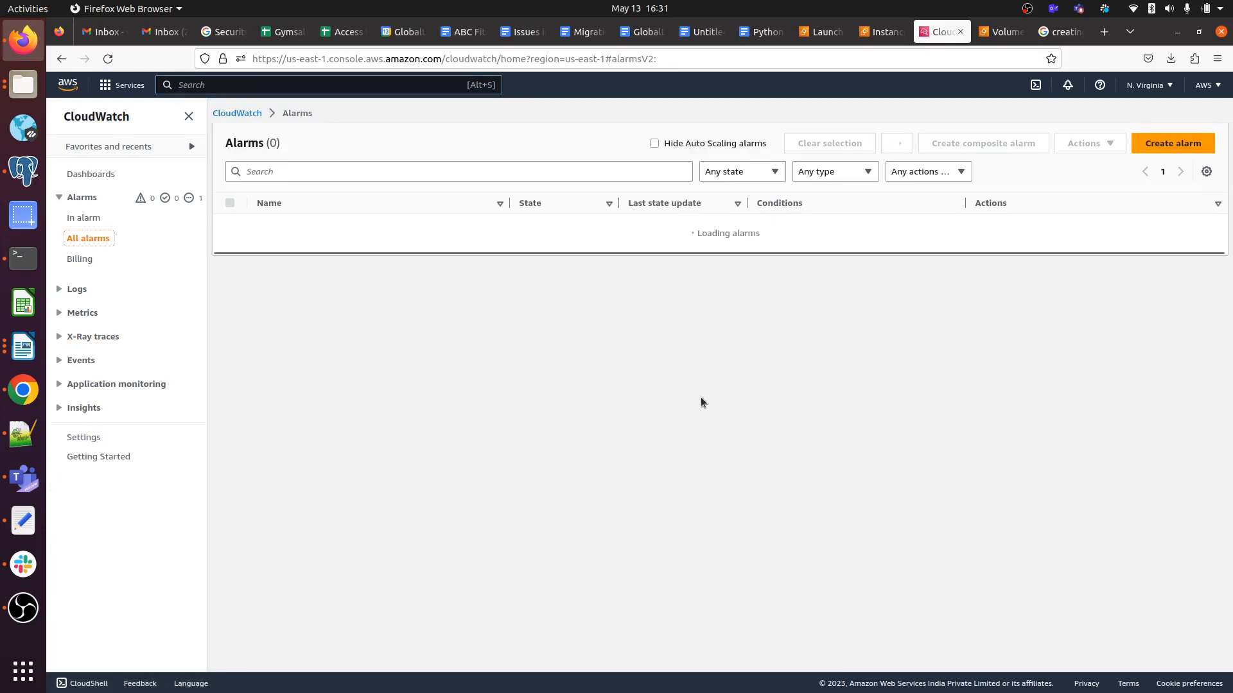
left_click(1182, 139)
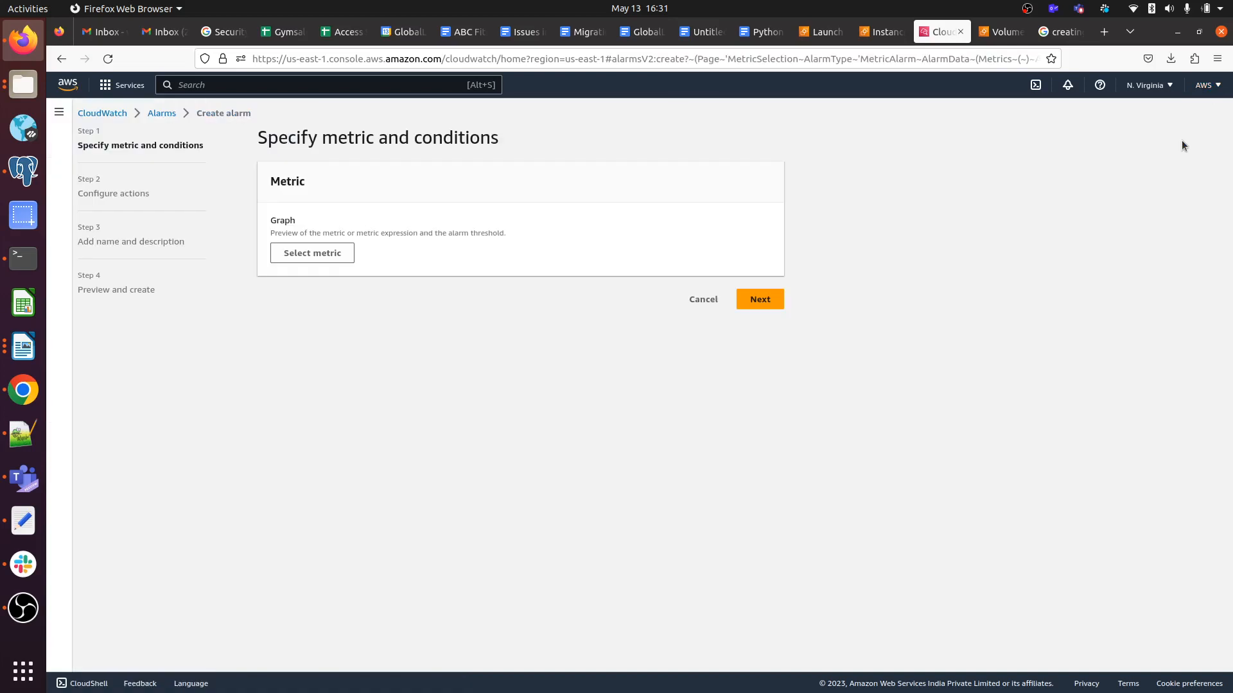
left_click(312, 253)
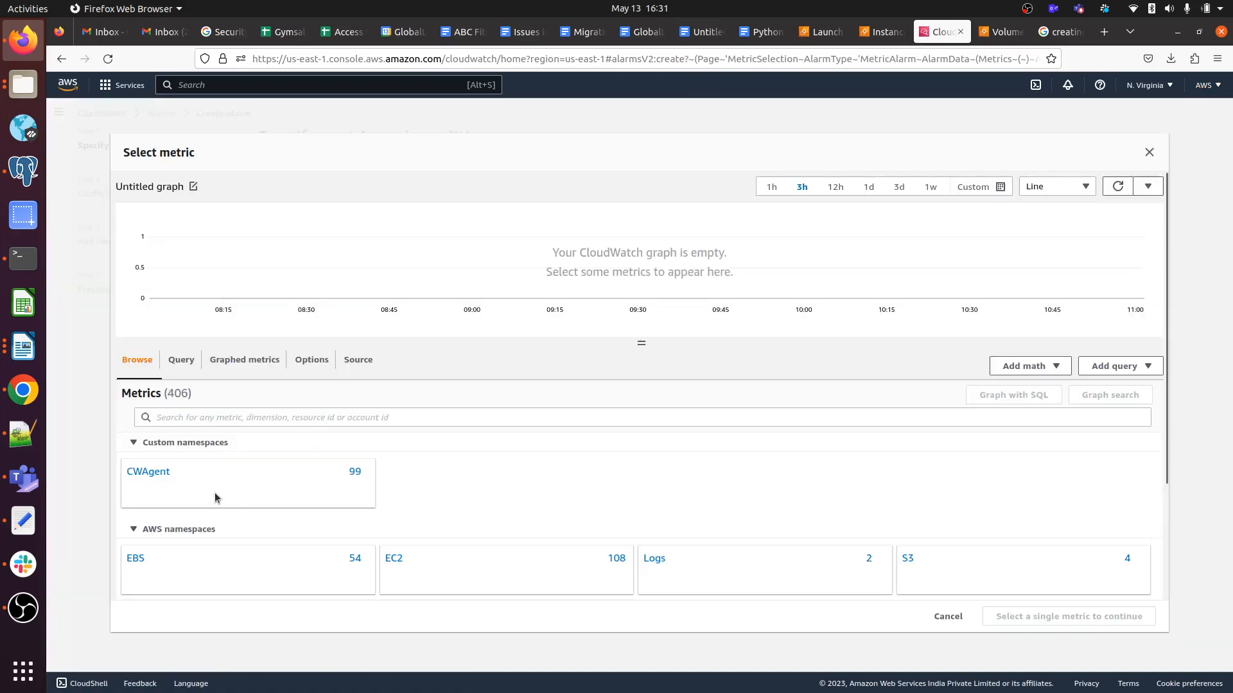
Pick the instance's CPUUtilization metric under EC2 > Per-Instance Metrics for the alarm.
scroll(214, 492, "down", 3)
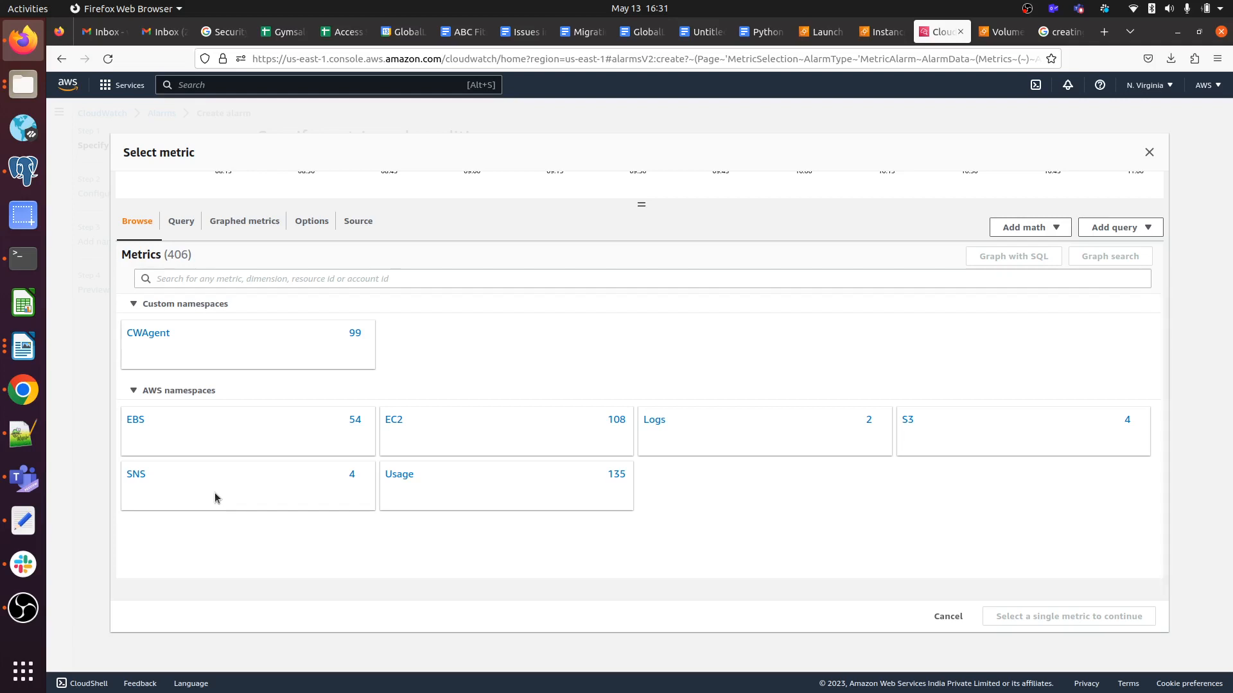
scroll(214, 492, "down", 1)
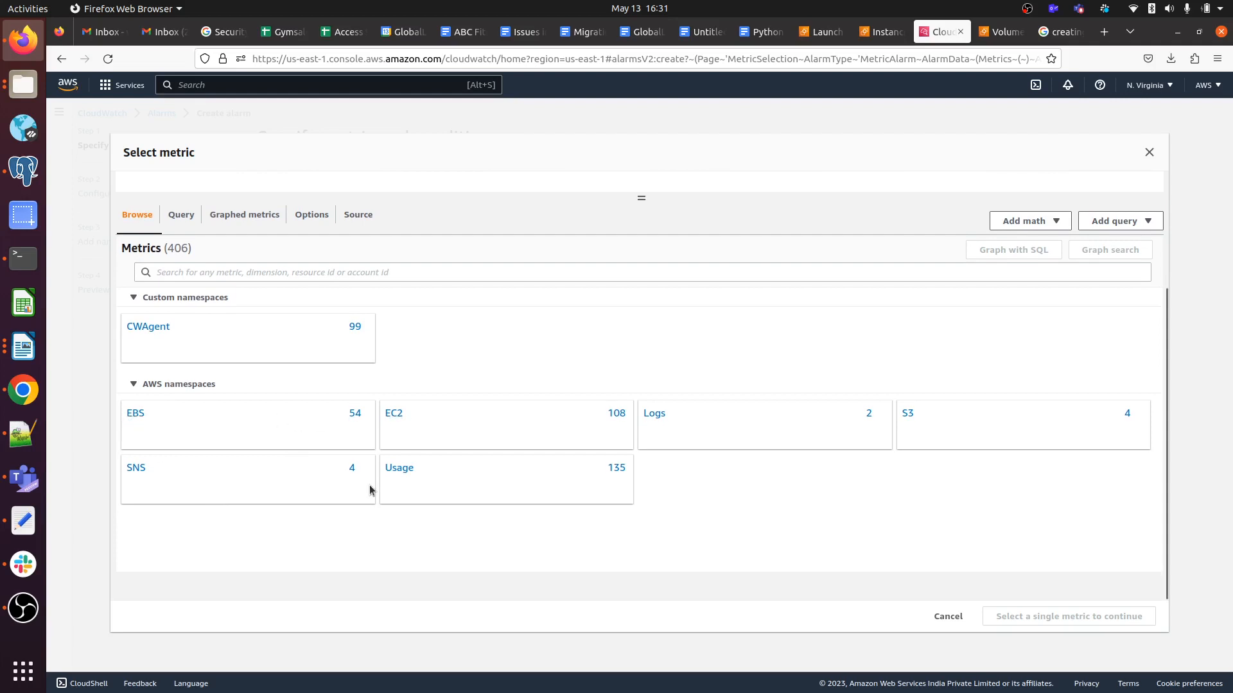
left_click(394, 414)
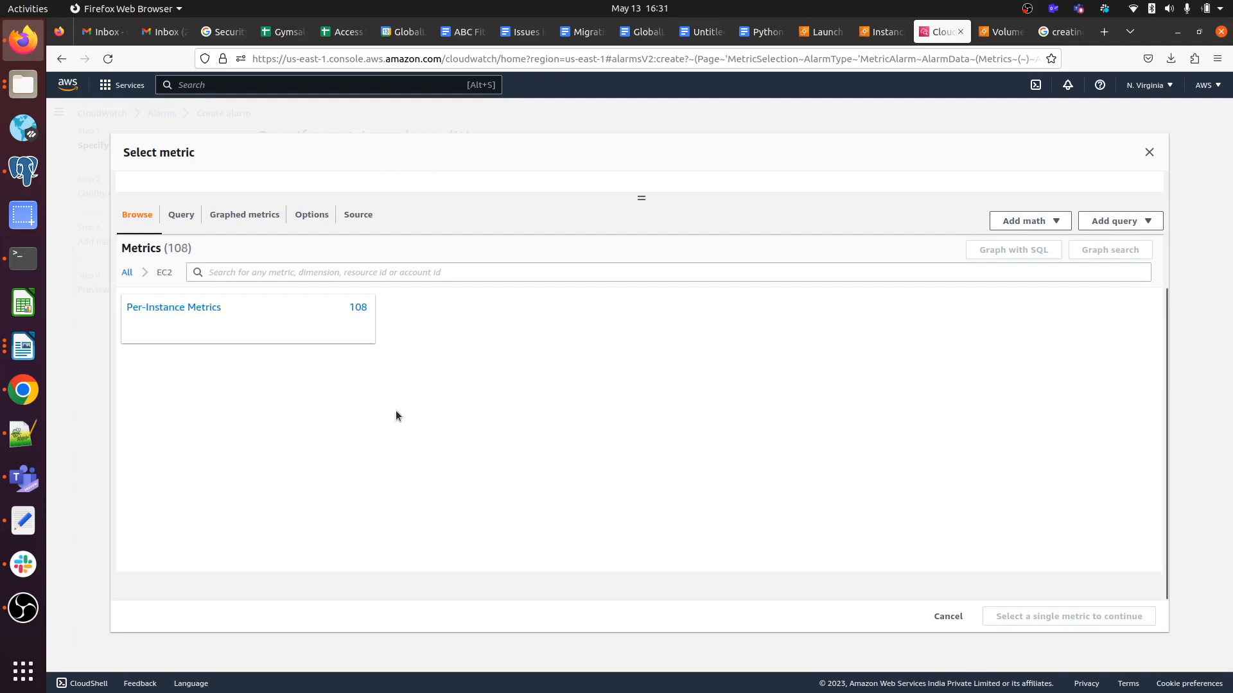
left_click(187, 307)
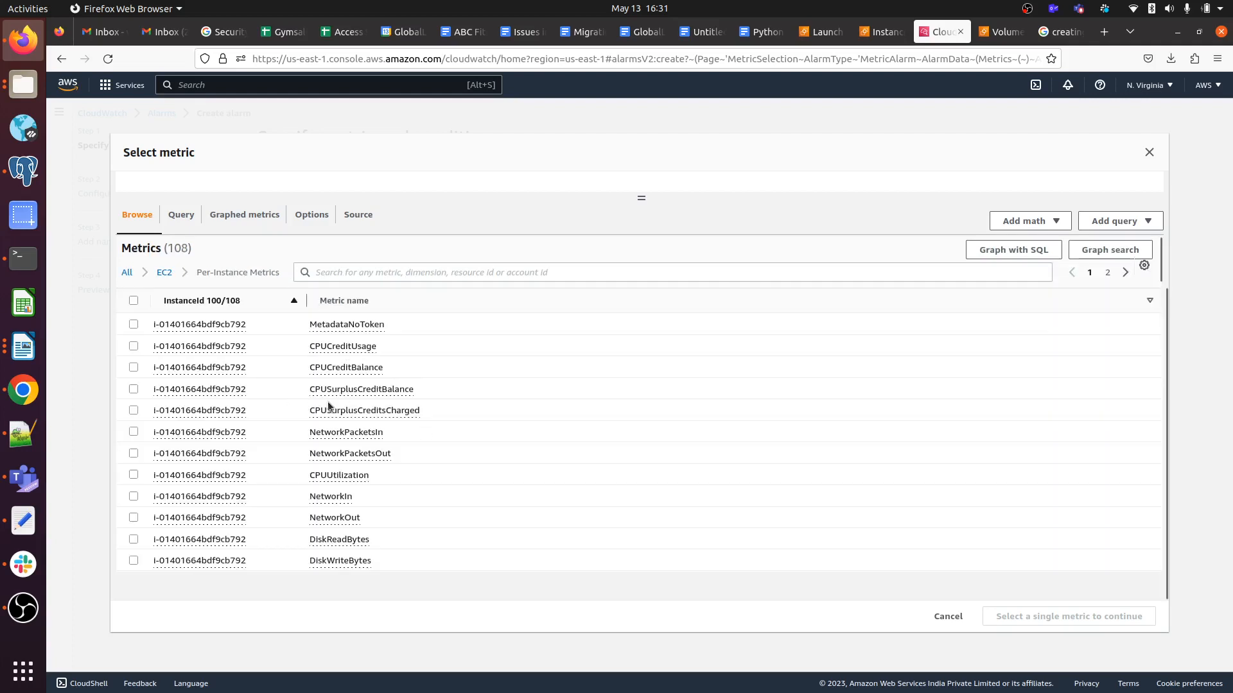
left_click(134, 474)
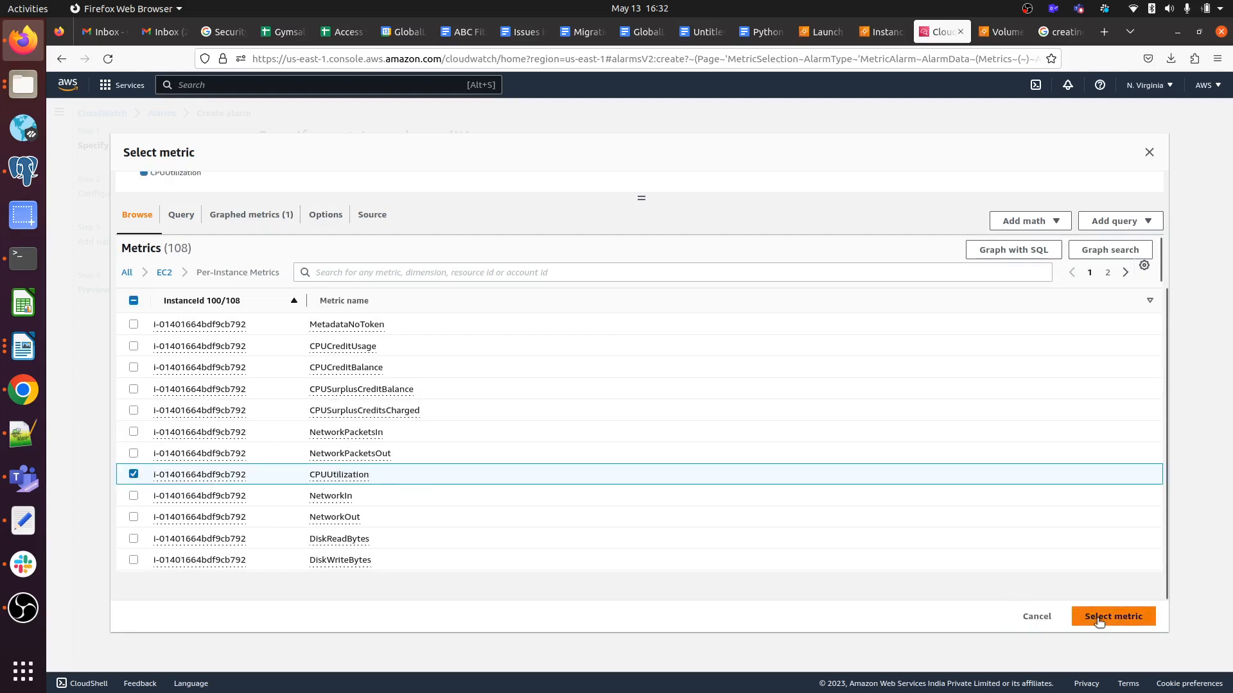
left_click(1096, 618)
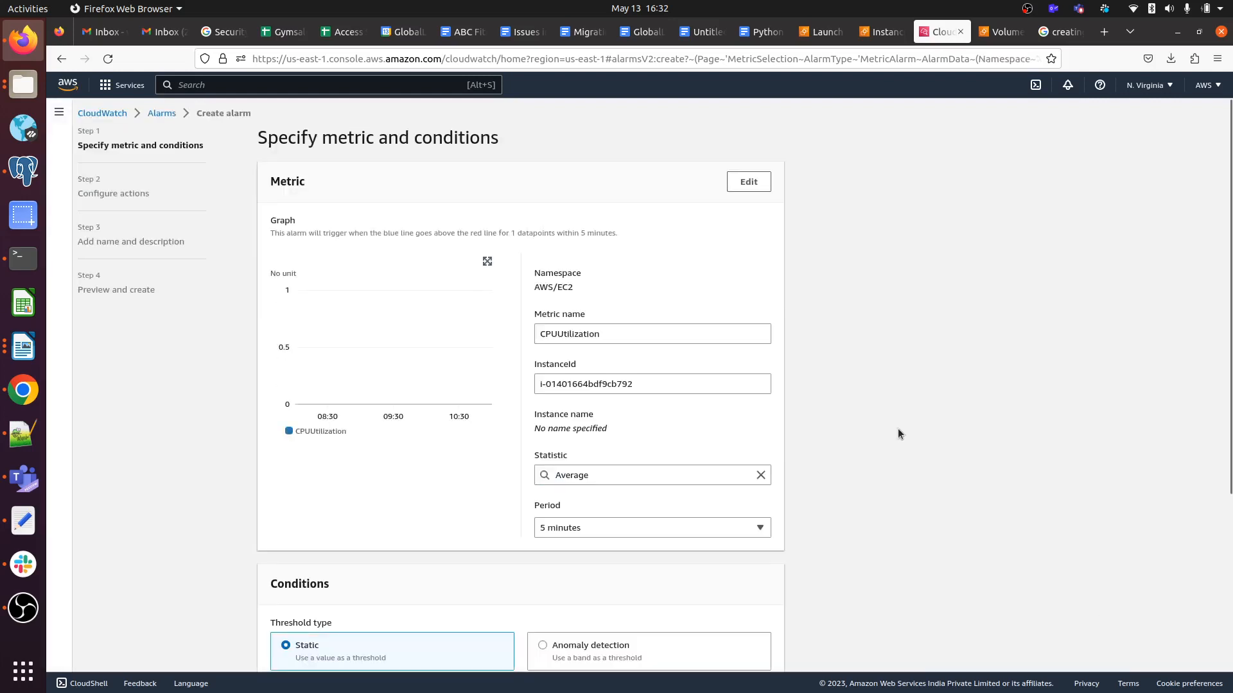
Set the alarm condition to Greater/Equal with a threshold of 70, then continue.
scroll(646, 308, "down", 2)
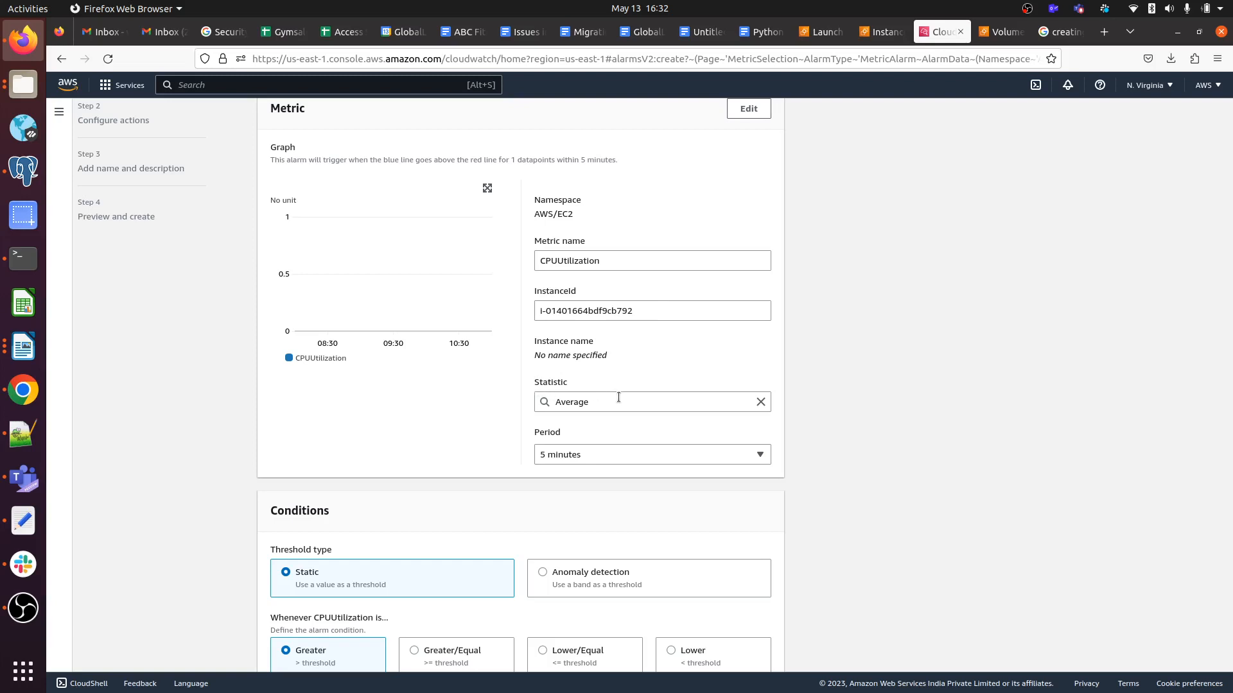
scroll(619, 397, "down", 3)
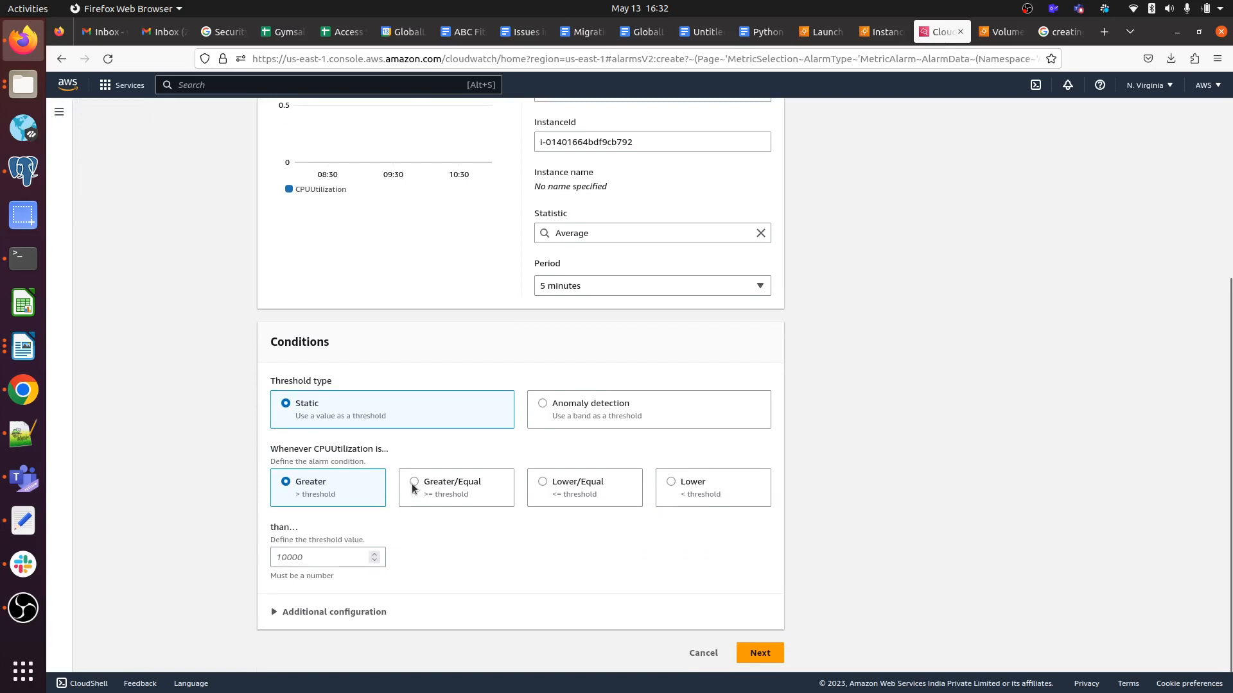
left_click(414, 489)
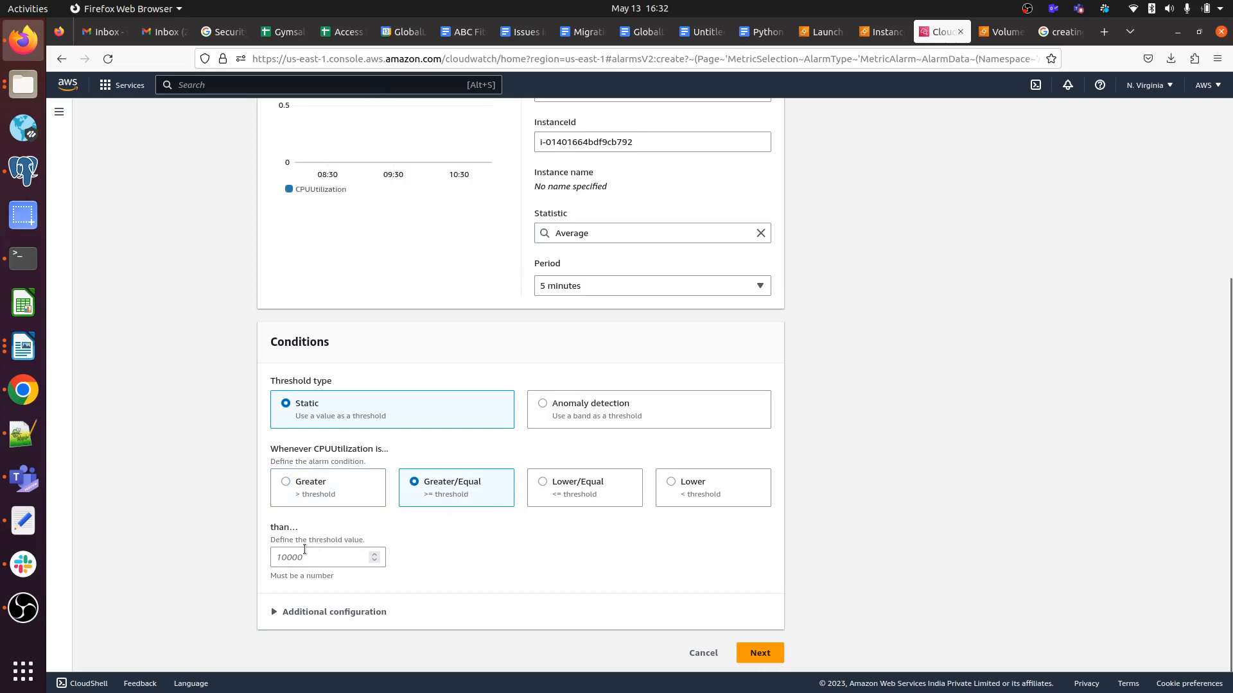
left_click(304, 551)
type("70")
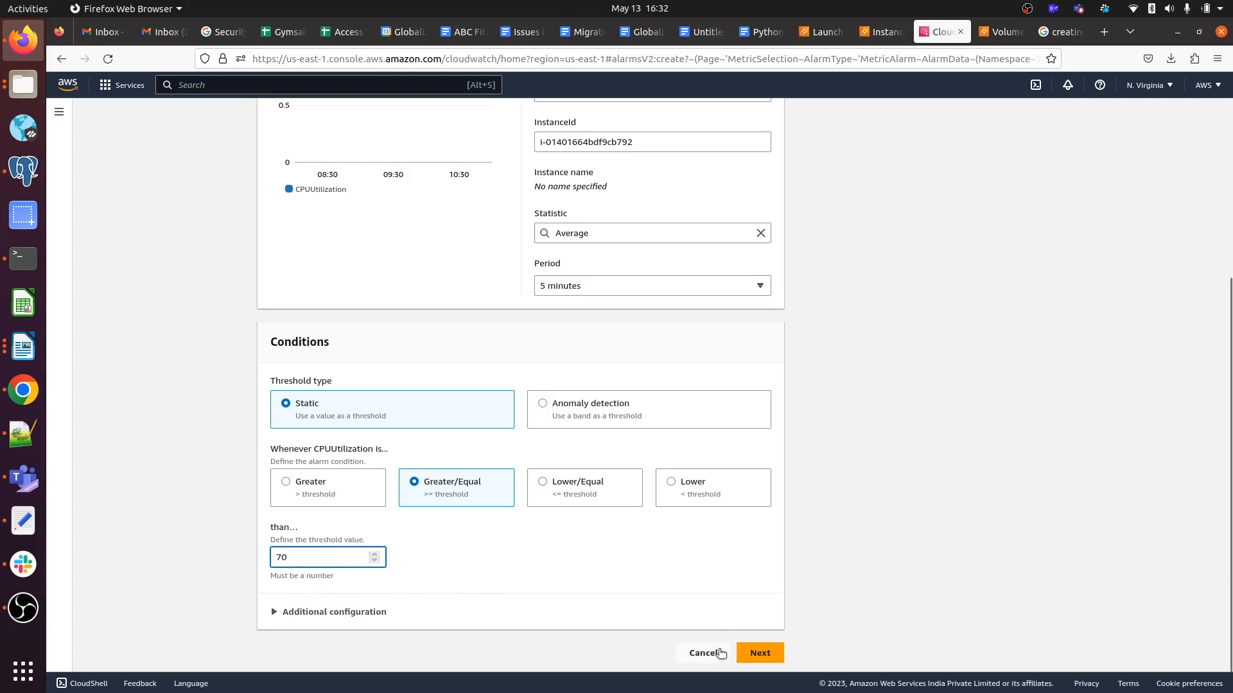
left_click(761, 653)
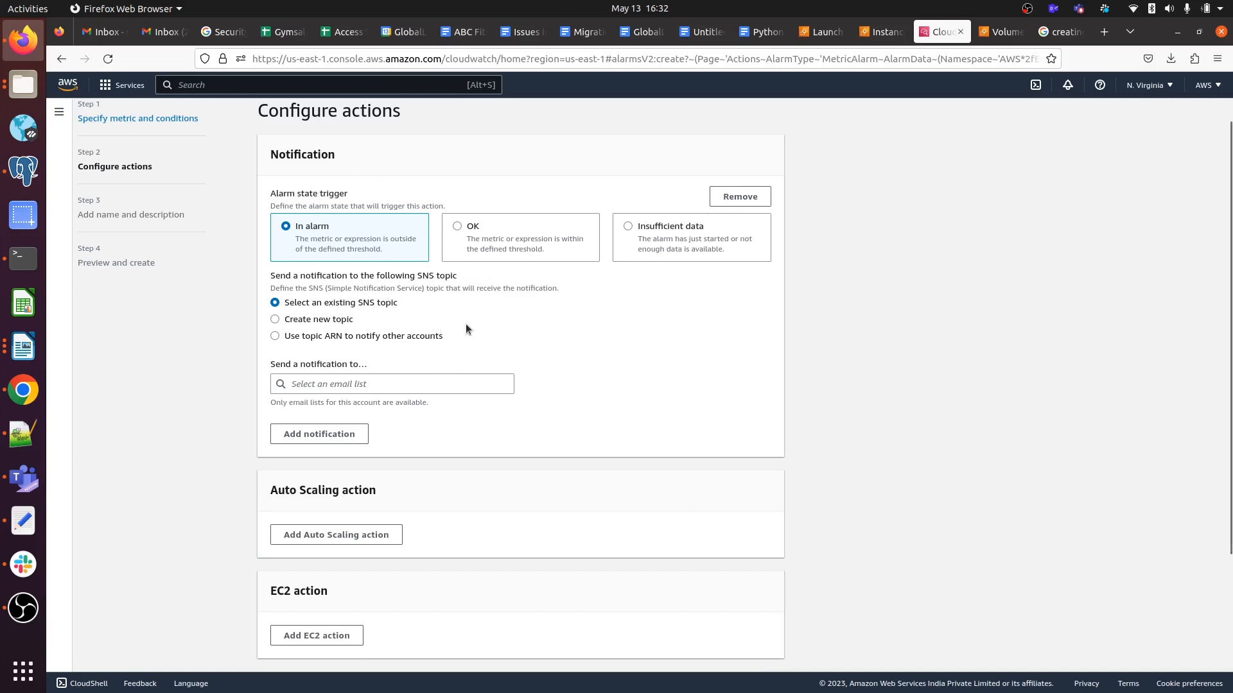
Create a new SNS topic named CPUUtilization_CloudWatch_Alarms_Topic with the recipient's e-mail address as endpoint.
left_click(276, 320)
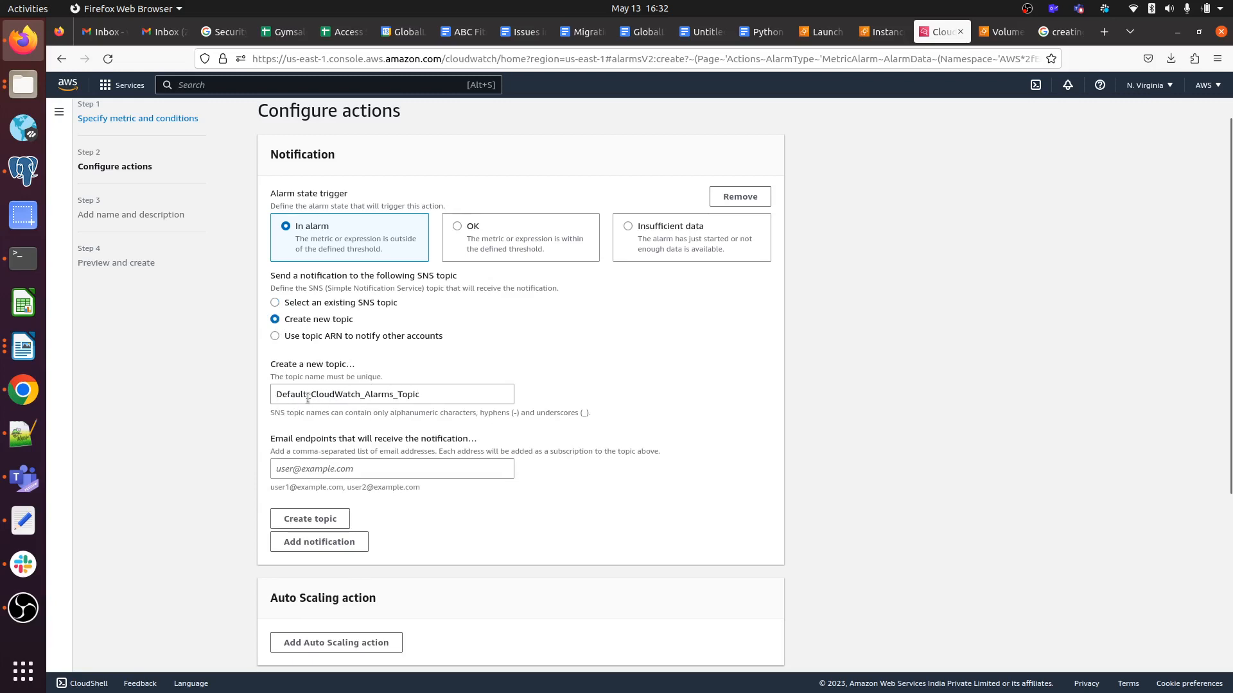
double_click(271, 394)
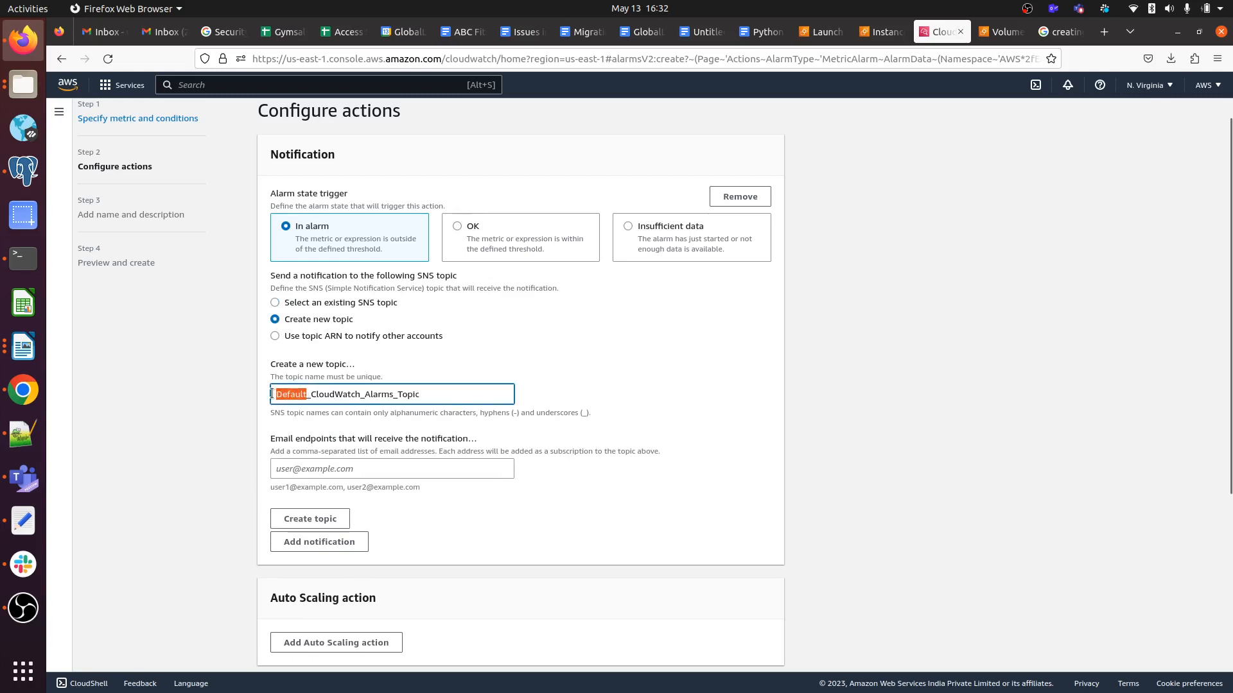
key("BackSpace")
type("CPU")
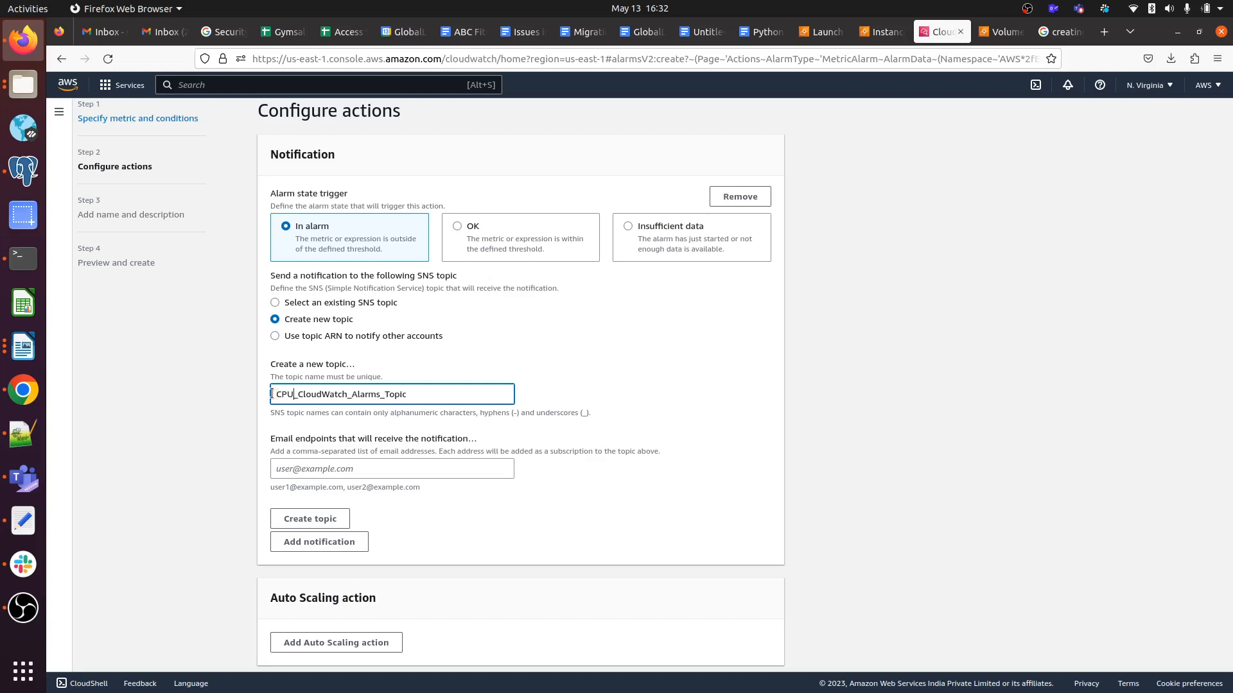
type("Utilzat")
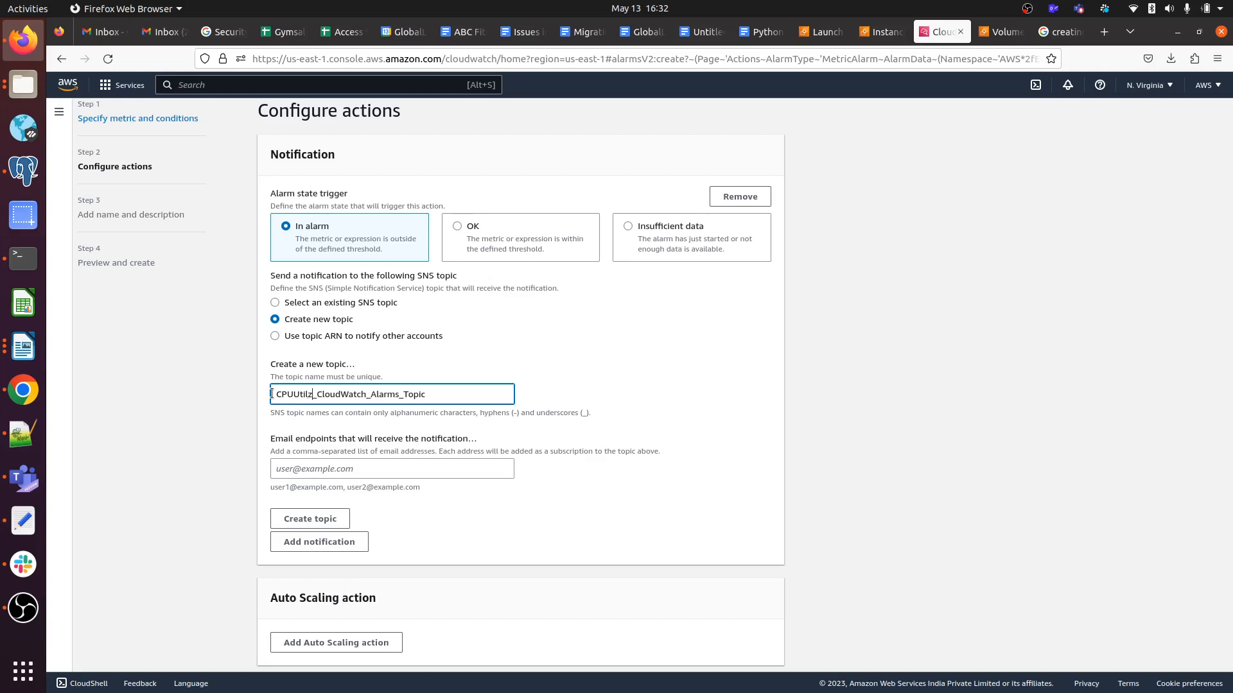
type("ion")
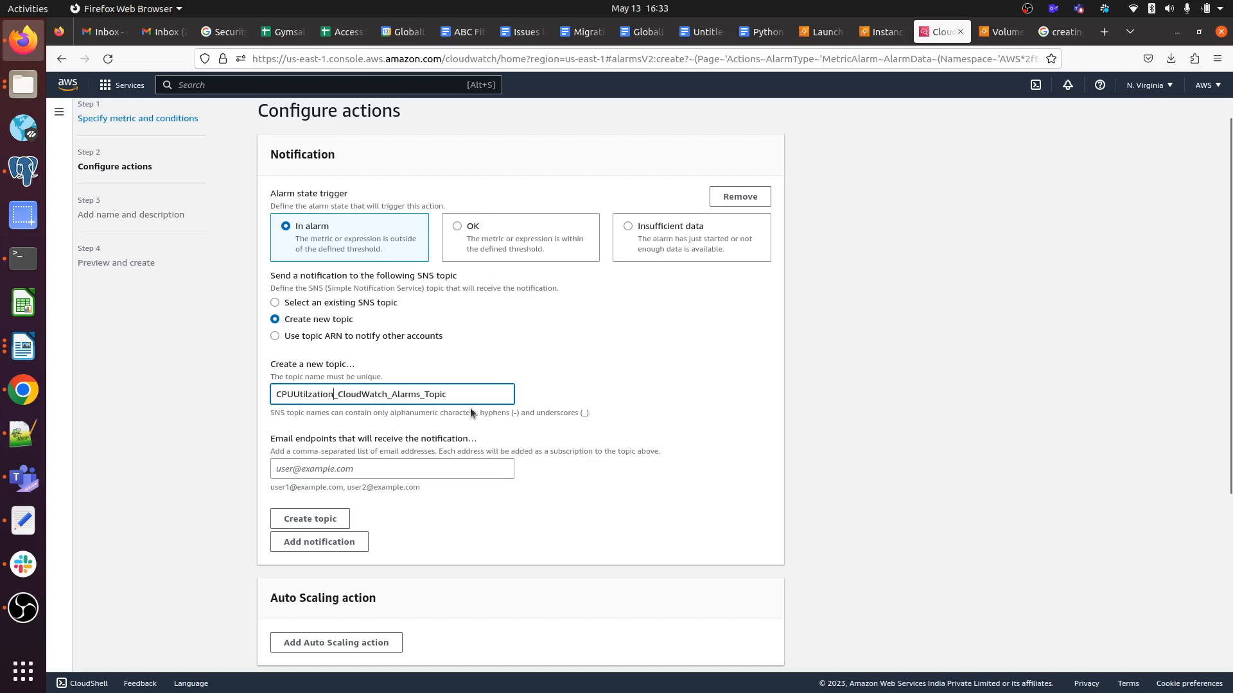
left_click(354, 469)
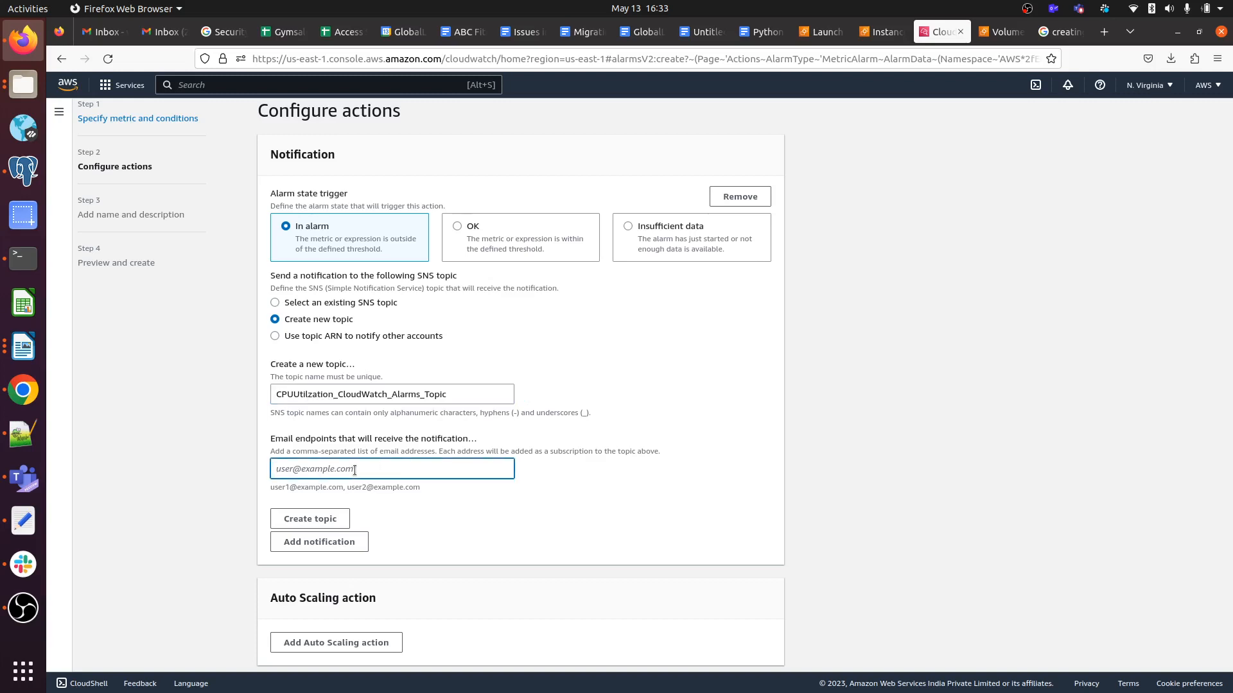
scroll(419, 523, "down", 2)
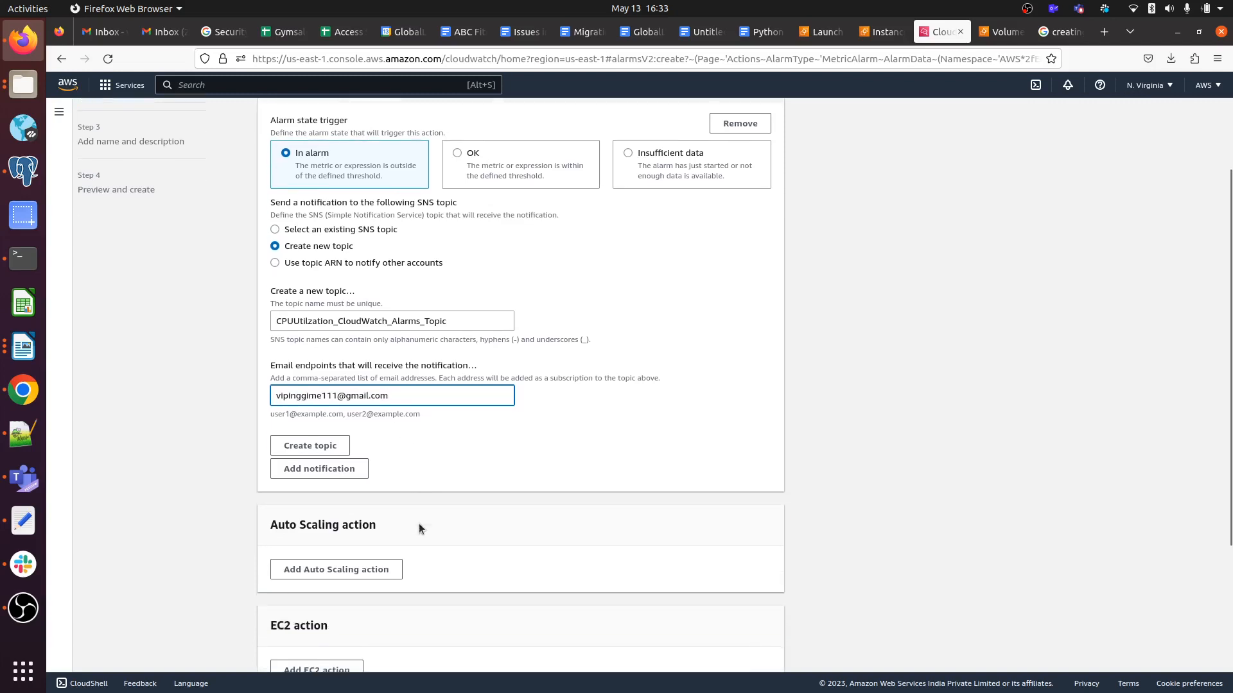
Create the CPUUtilization_CloudWatch_Alarms_Topic, check its e-mail endpoint, and continue to naming.
left_click(282, 449)
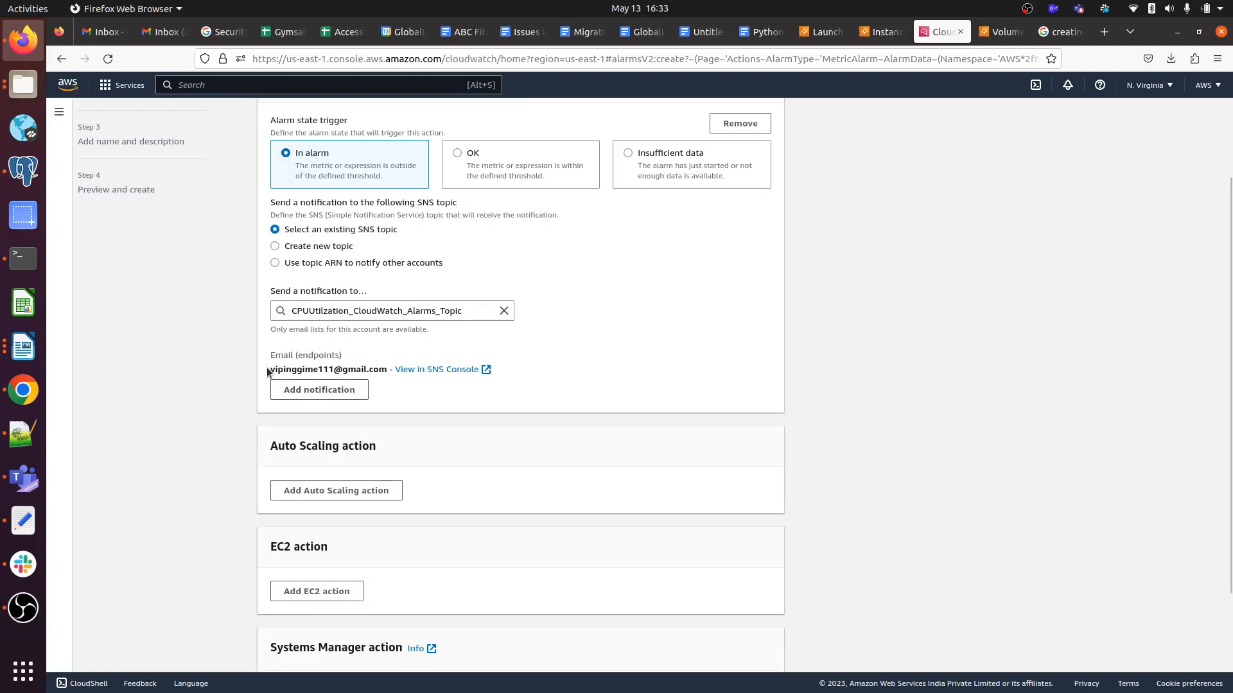
left_click_drag(267, 371, 405, 376)
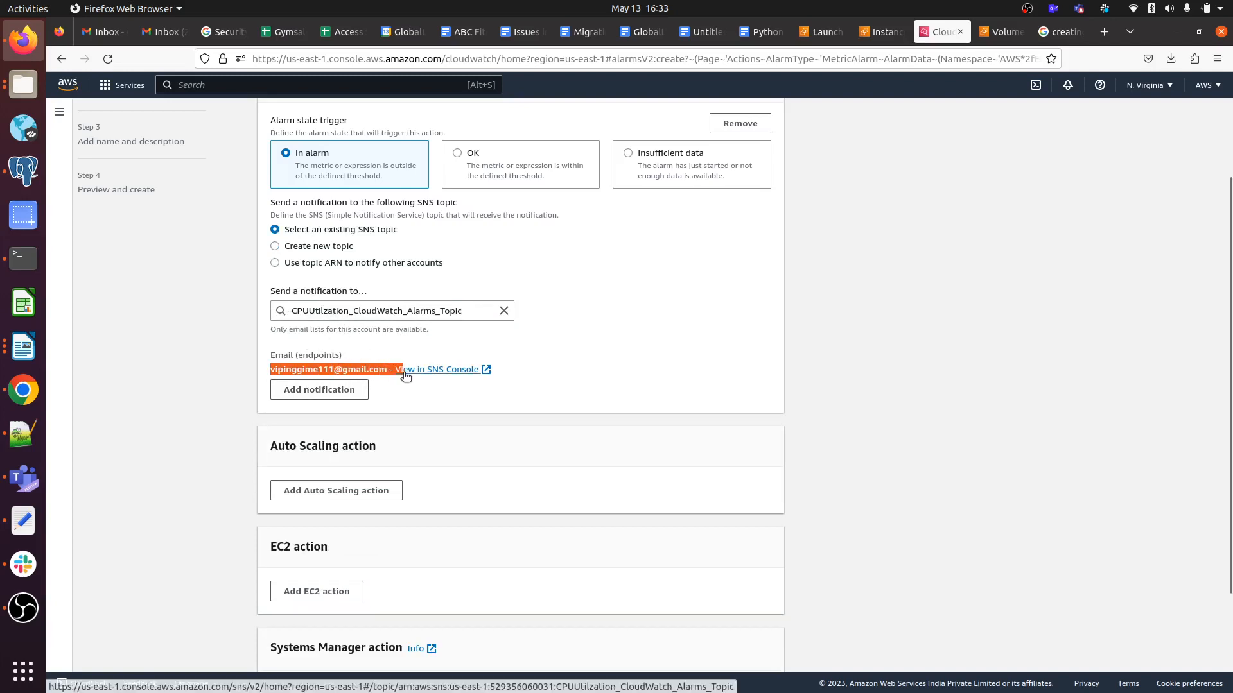
left_click(660, 376)
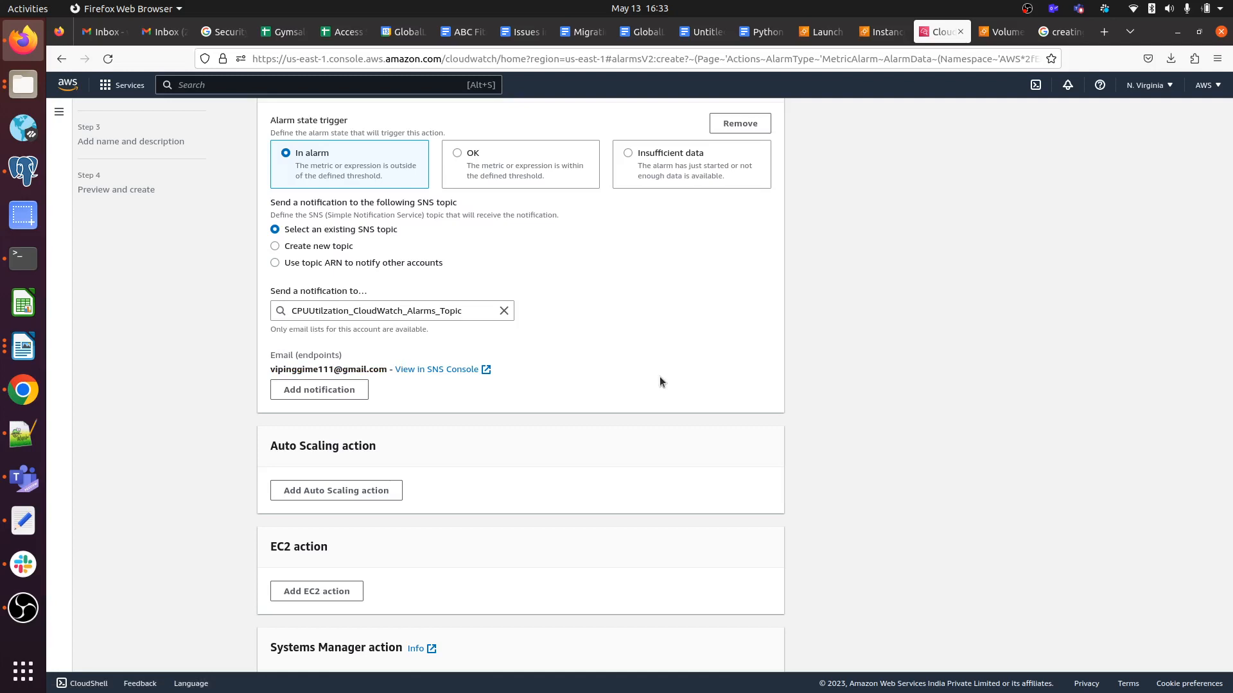
scroll(661, 379, "down", 3)
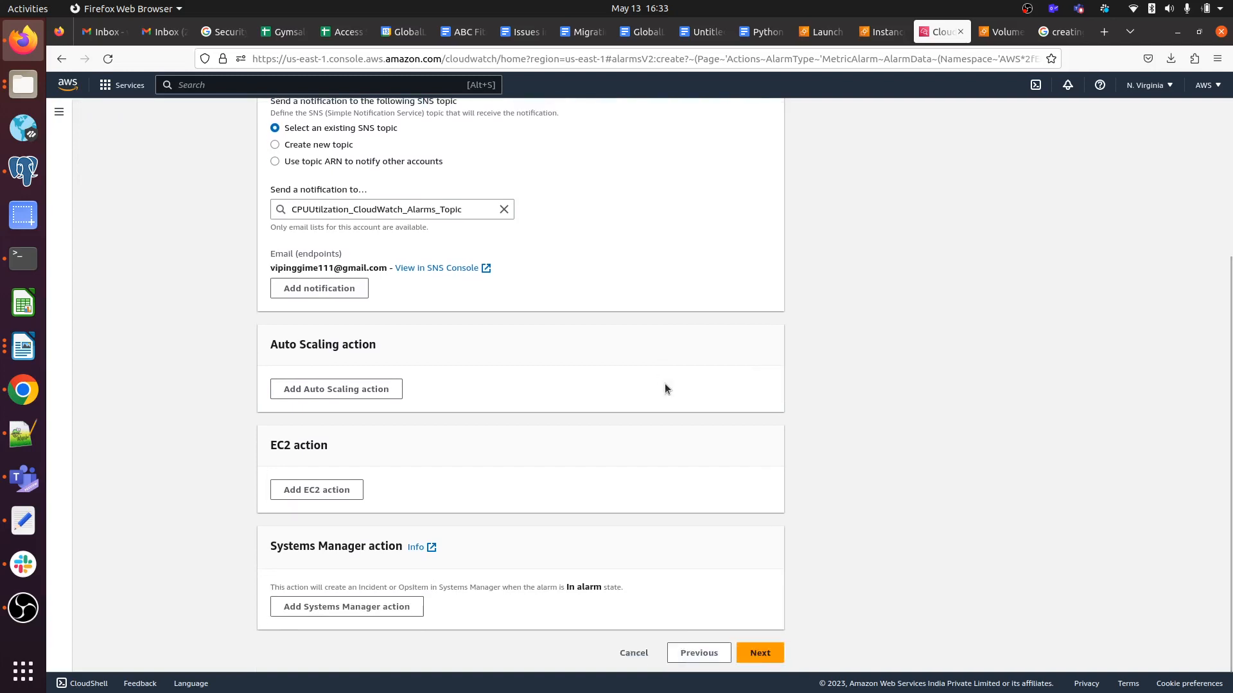
left_click(761, 653)
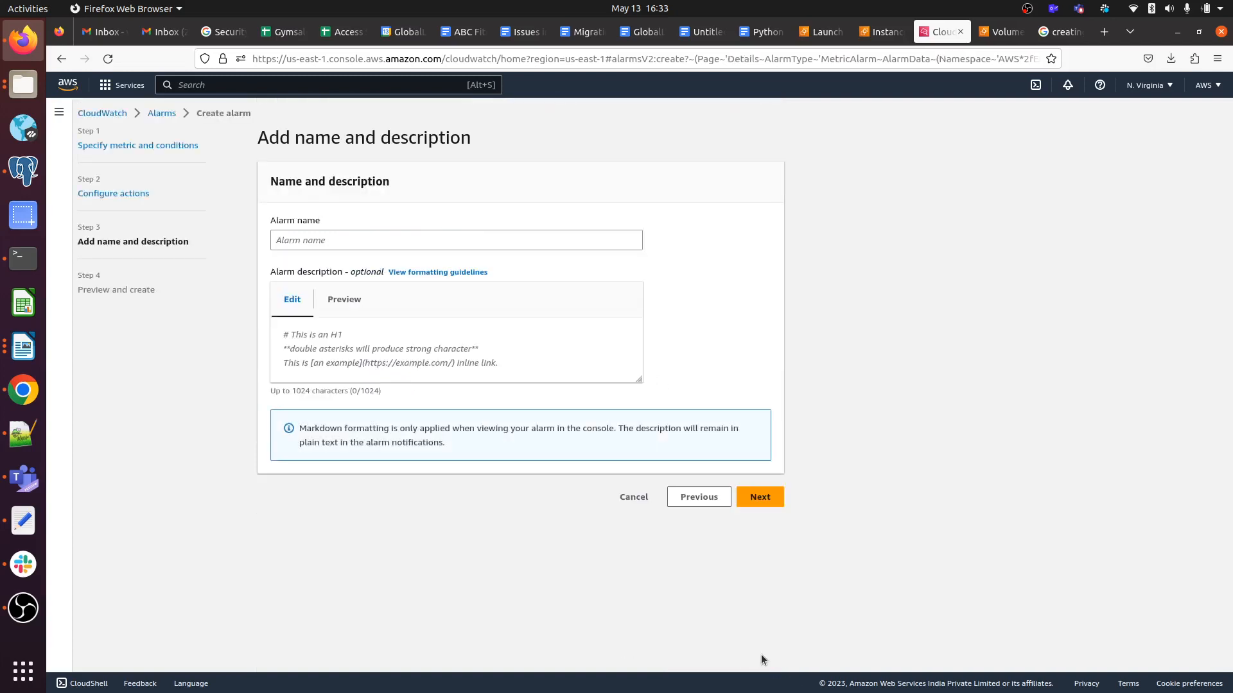
Enter CPUUtilizationformyec2 as the alarm name, correcting a typo along the way.
left_click(367, 239)
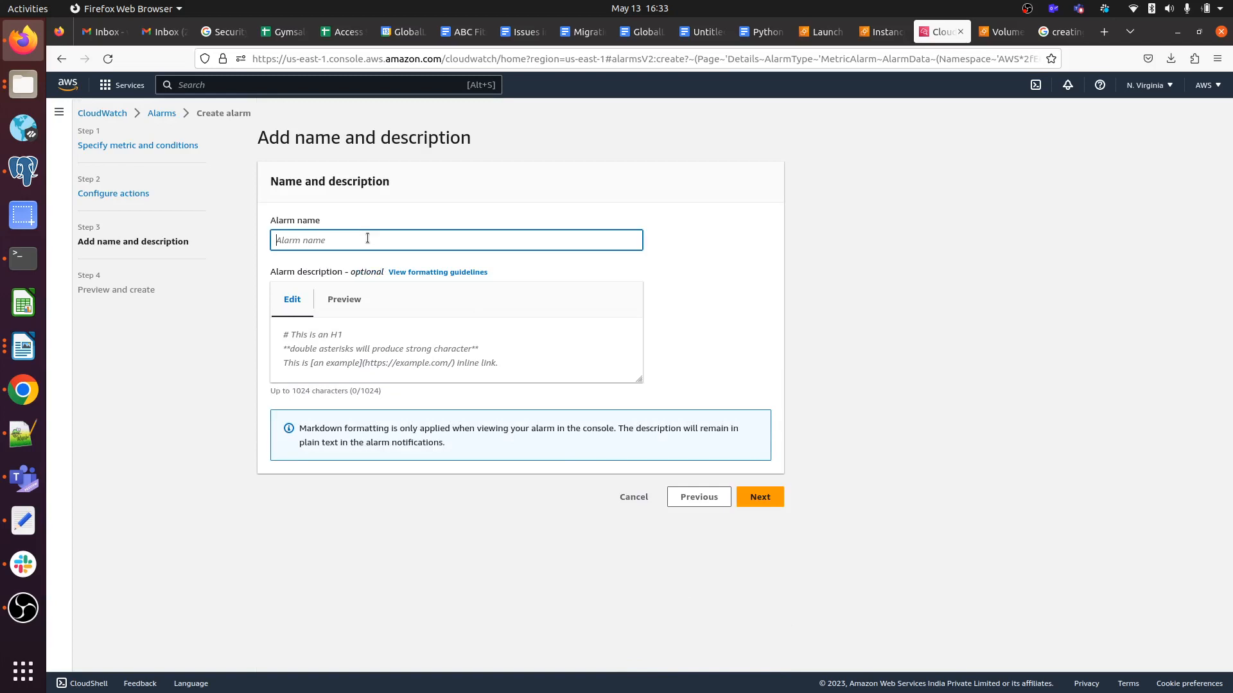
type("cPUUT")
key("BackSpace")
key("BackSpace")
type("ti")
type("tilizationformyec2")
Review the CPUUtilizationformyec2 alarm summary and create the alarm.
left_click(768, 498)
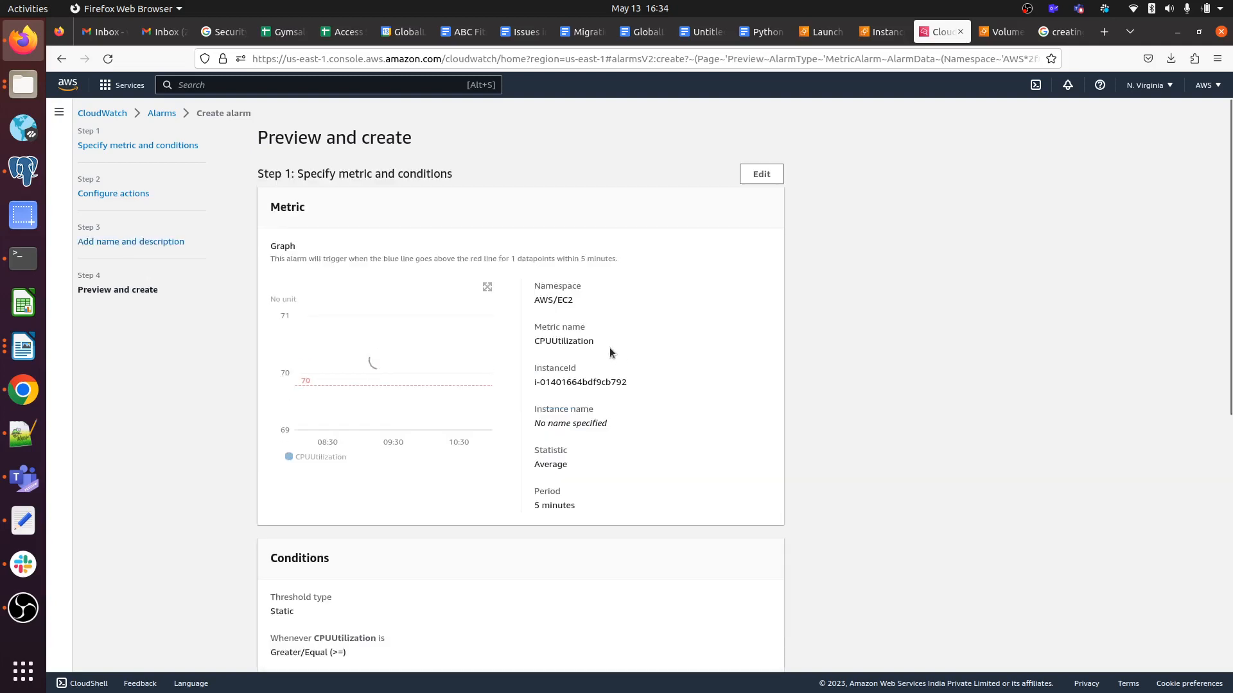
scroll(610, 348, "down", 5)
scroll(610, 348, "up", 6)
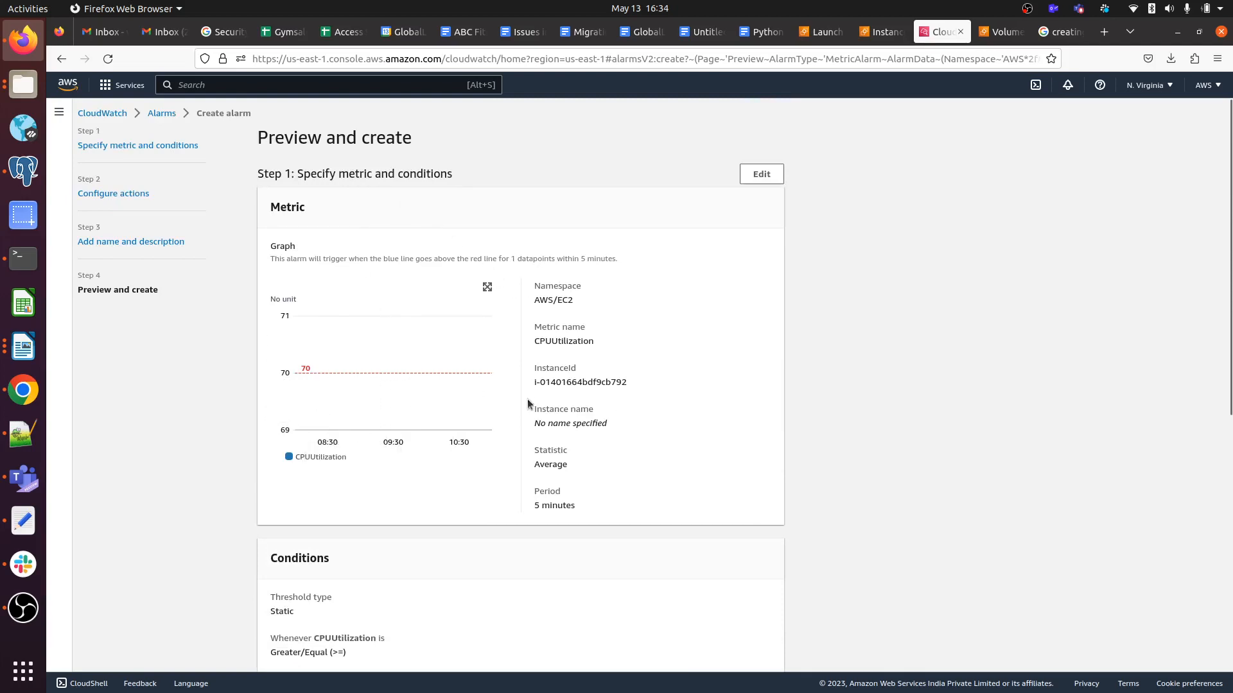
scroll(417, 456, "down", 5)
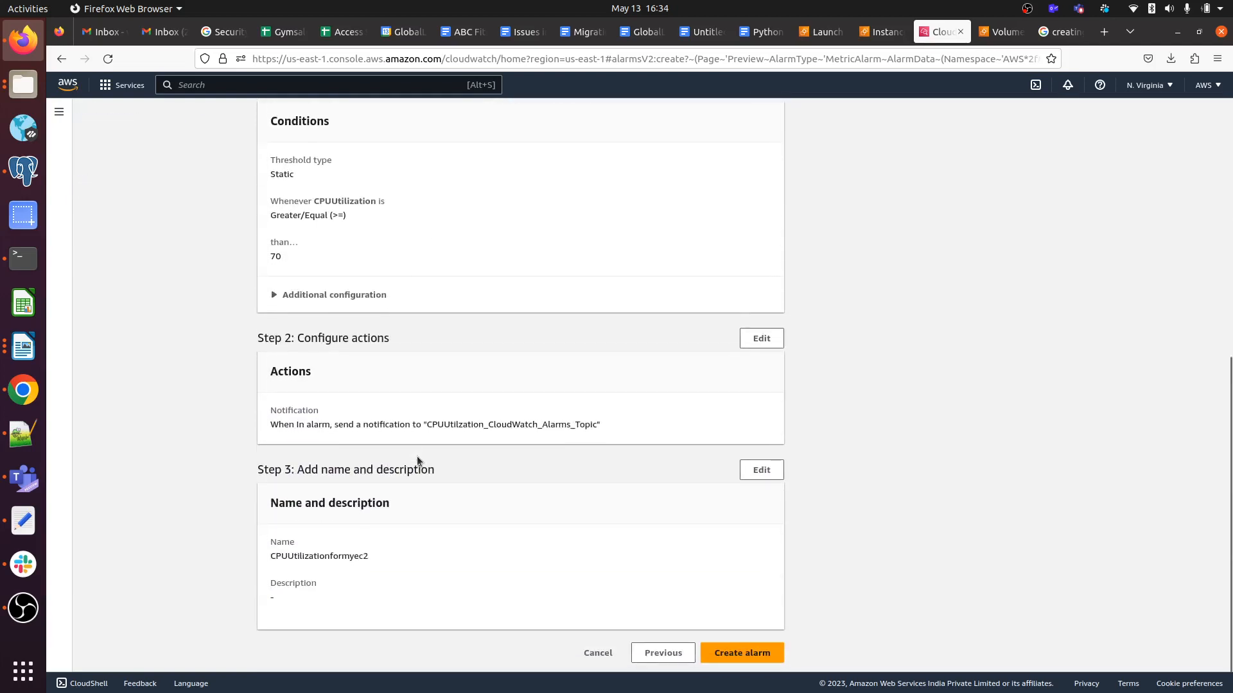
scroll(411, 283, "up", 5)
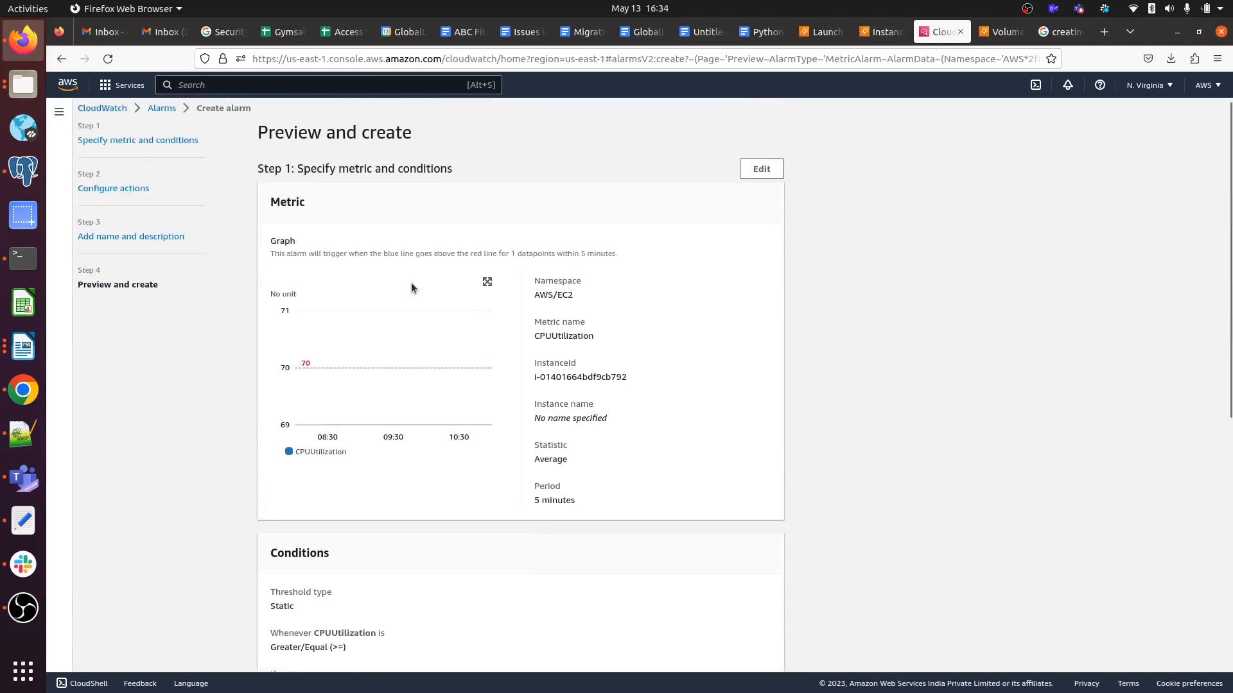
scroll(411, 283, "down", 5)
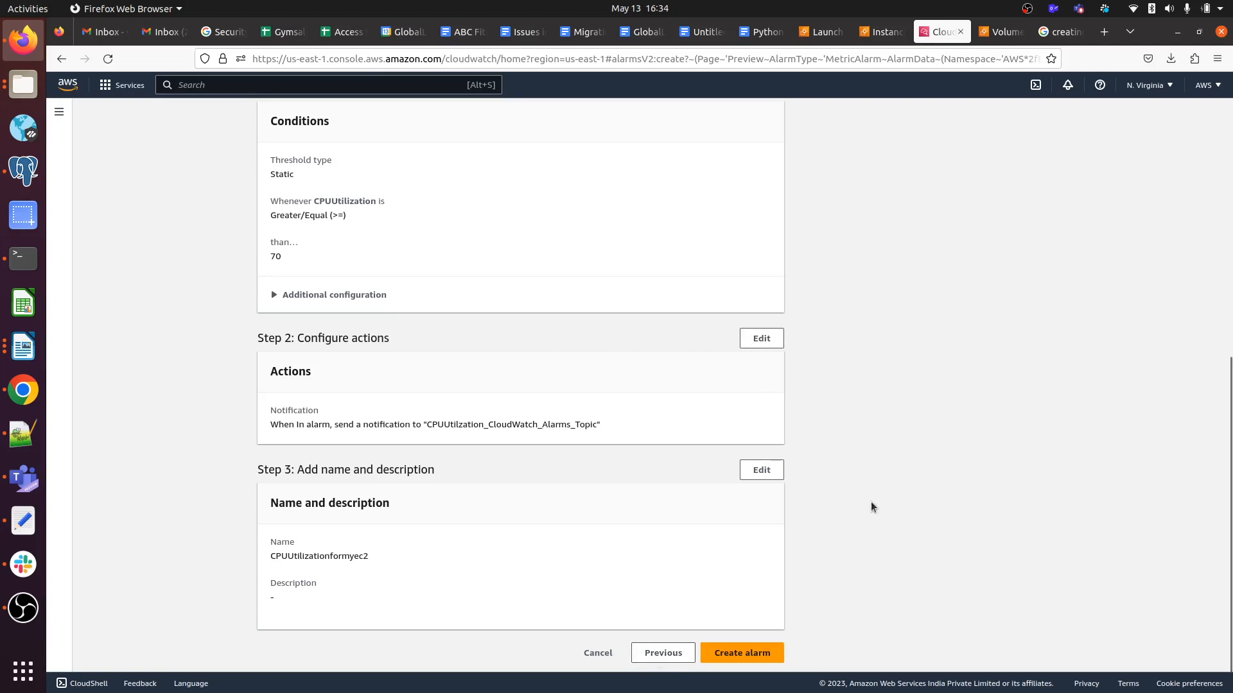
left_click(738, 655)
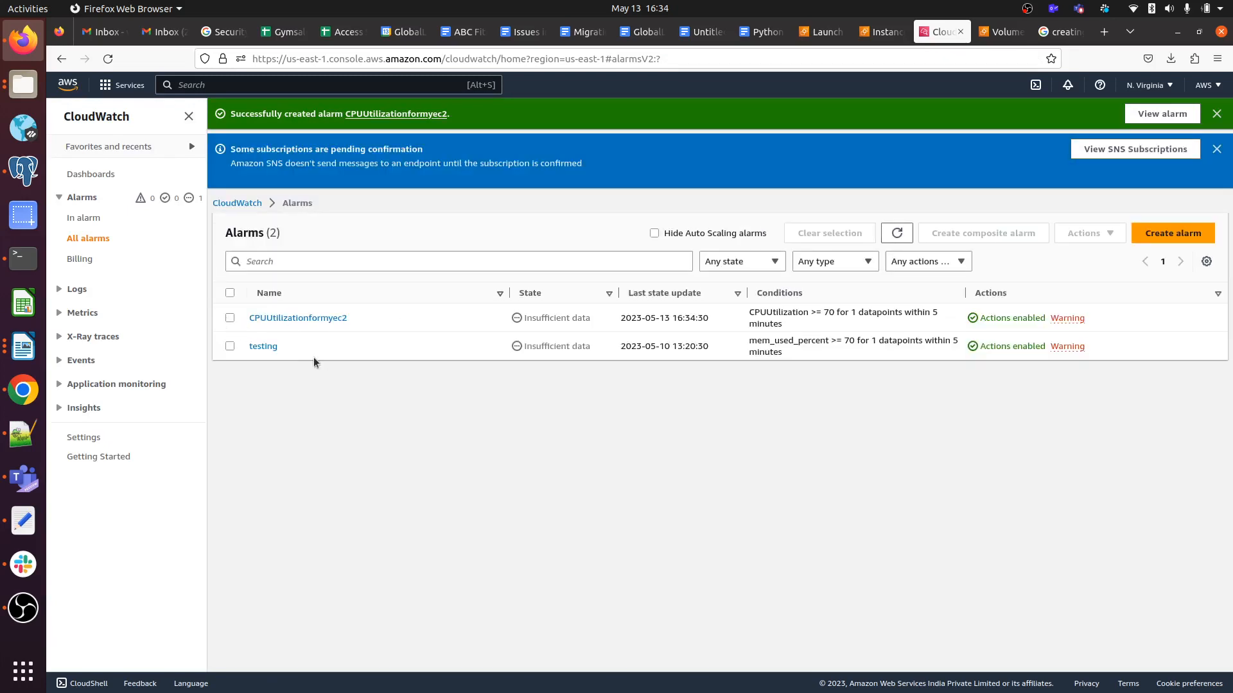
Delete the old testing alarm from the CloudWatch alarms list, then switch to the Gmail inbox.
left_click(230, 346)
left_click(1090, 233)
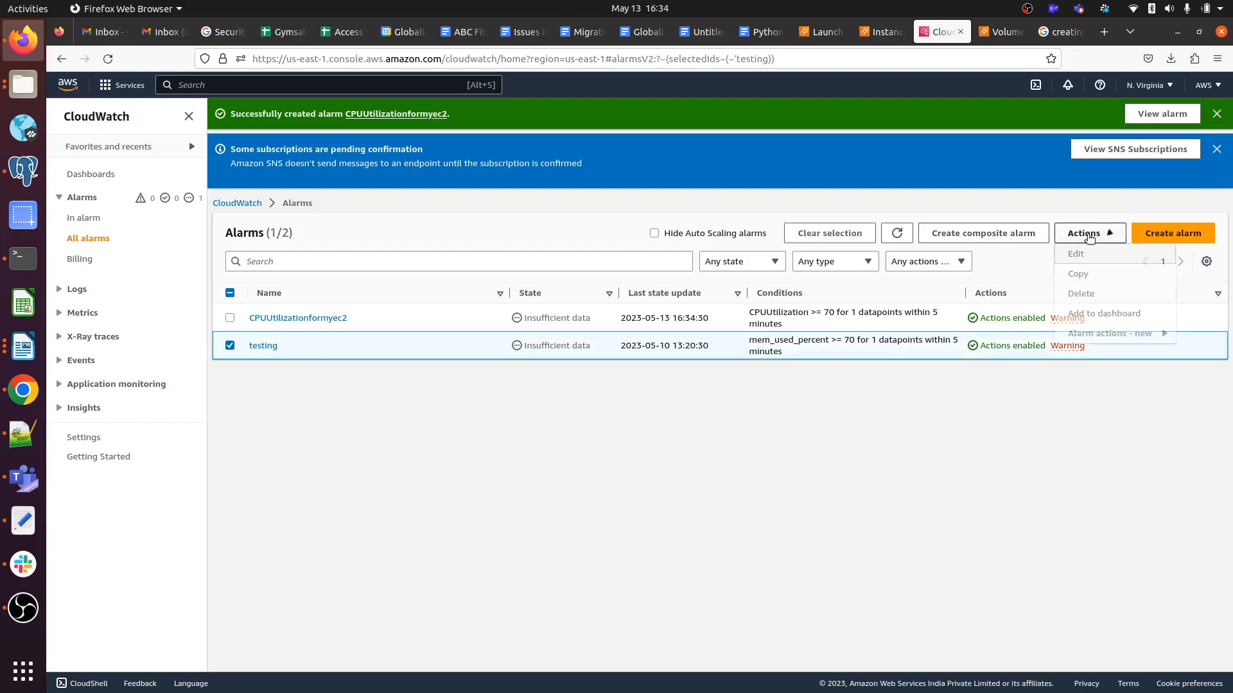
left_click(1088, 298)
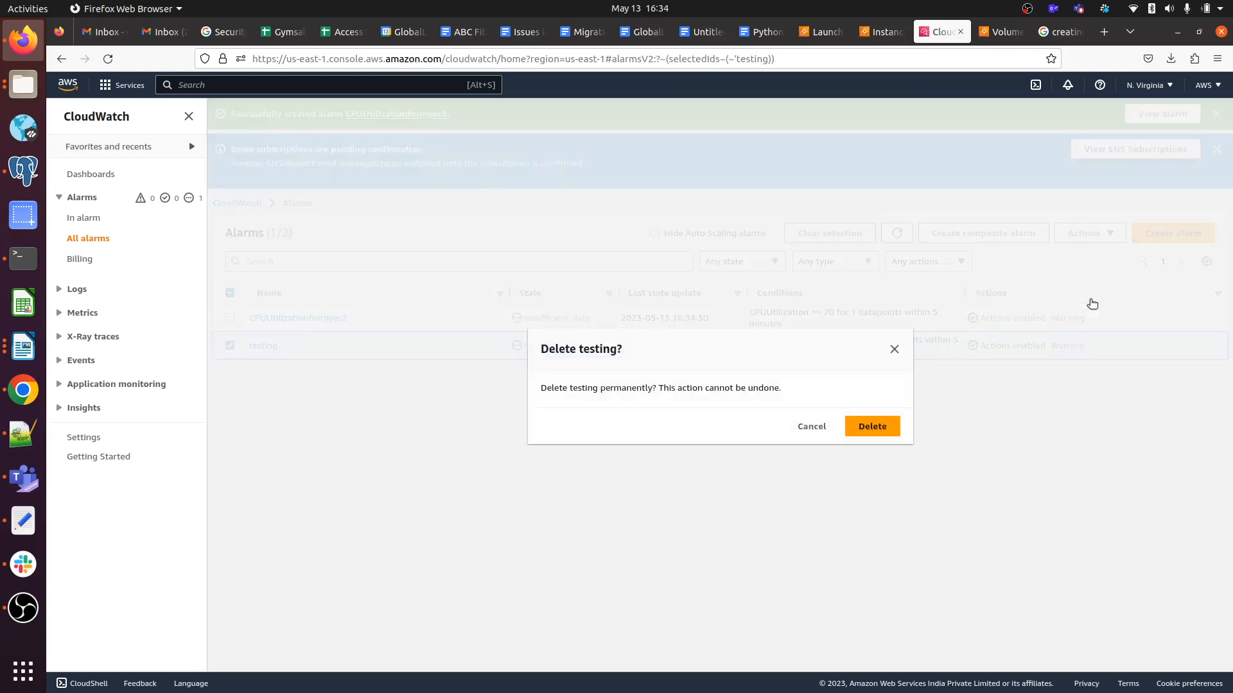
left_click(891, 430)
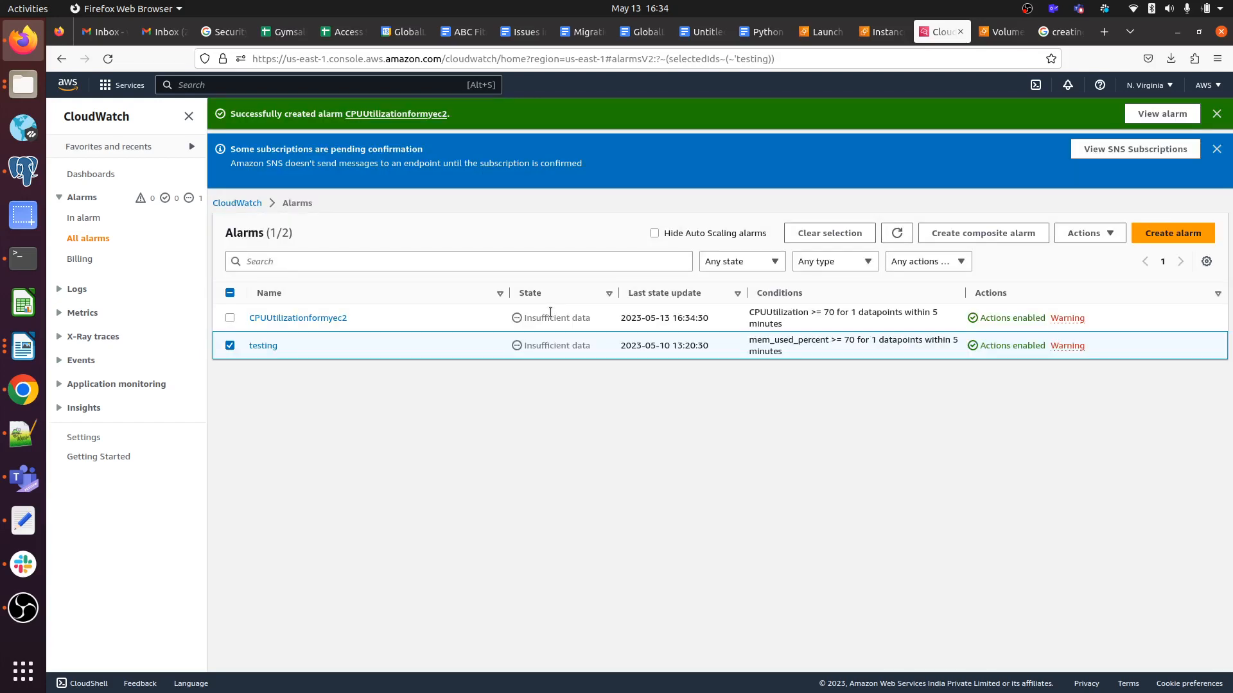
left_click(157, 33)
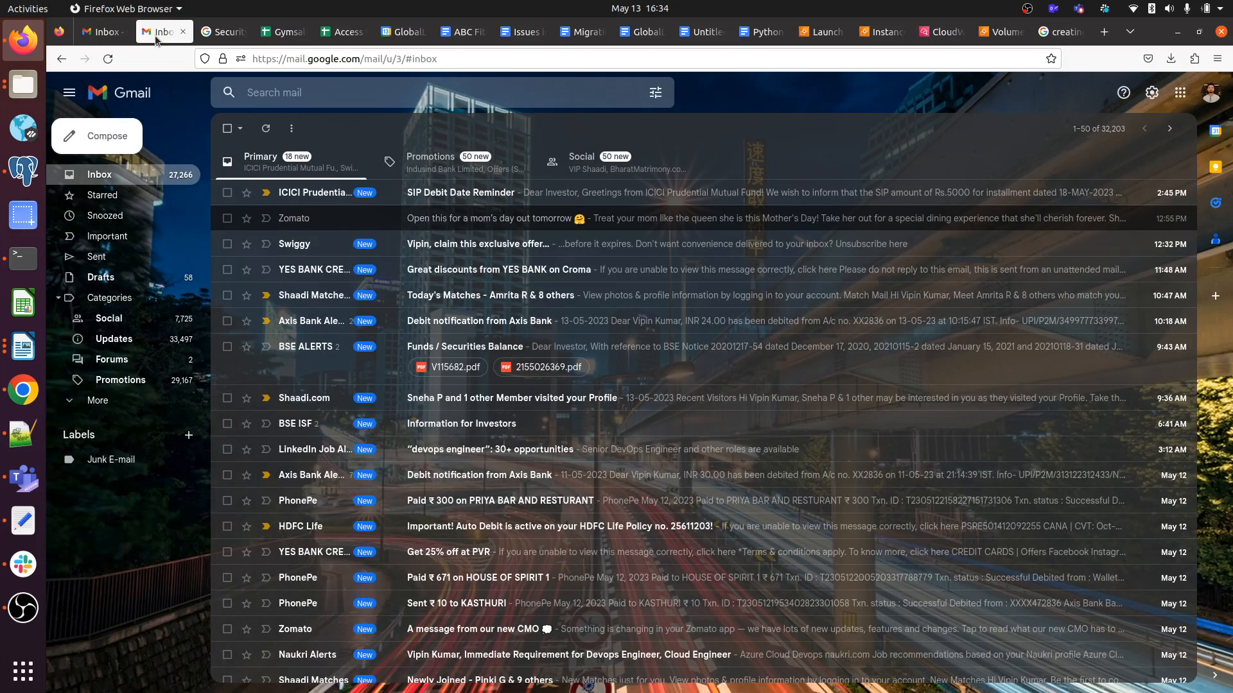
Refresh Gmail and confirm the CPUUtilization_CloudWatch_Alarms_Topic subscription from the AWS Notification email.
left_click(112, 59)
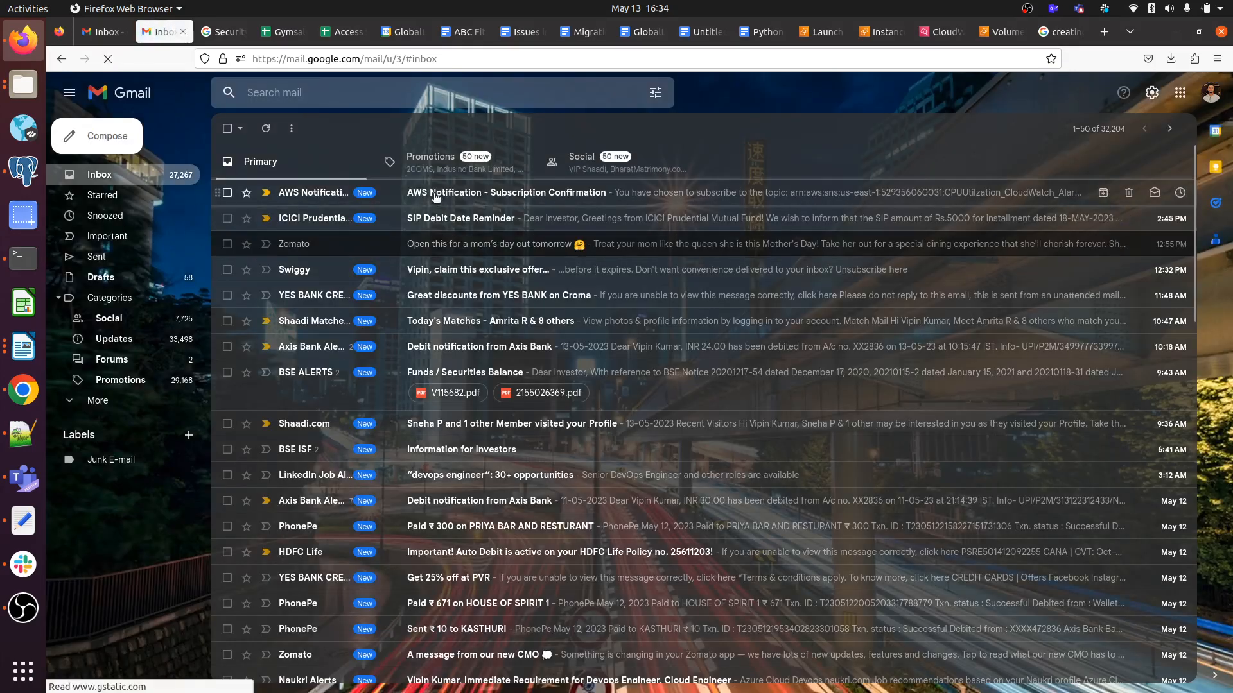
left_click(437, 193)
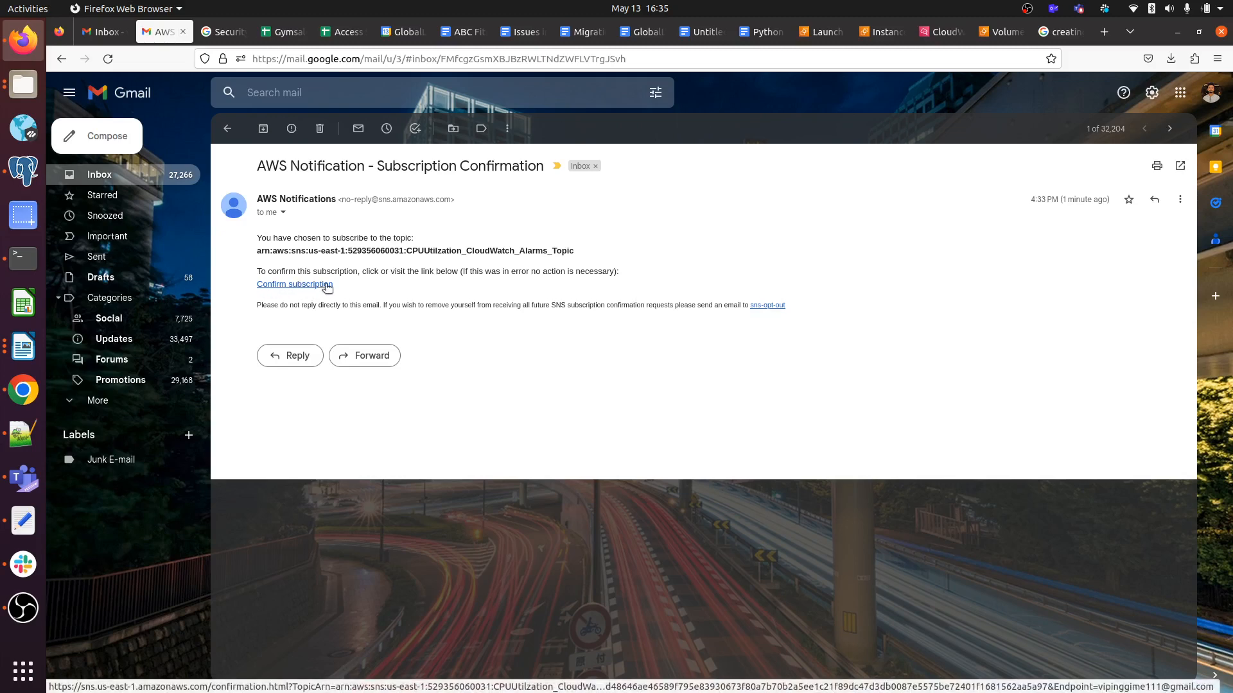
left_click(278, 286)
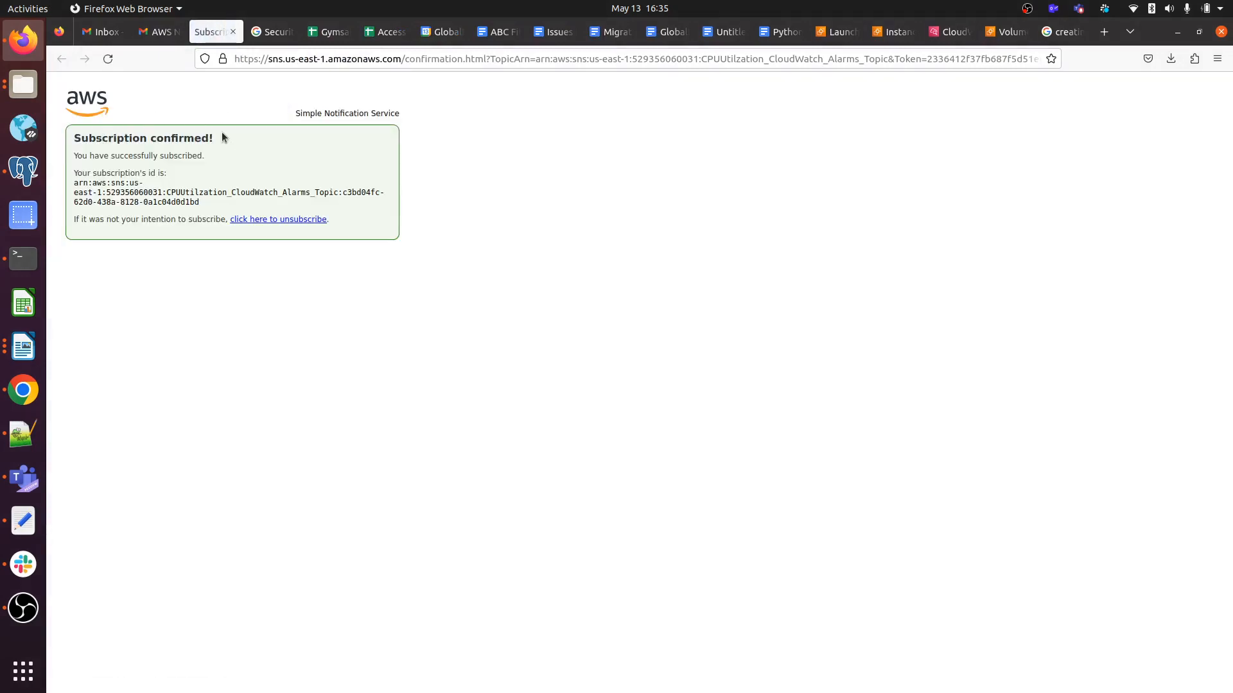
Check the 'Subscription confirmed!' message, close that page and go back to CloudWatch alarms.
left_click_drag(226, 145, 108, 136)
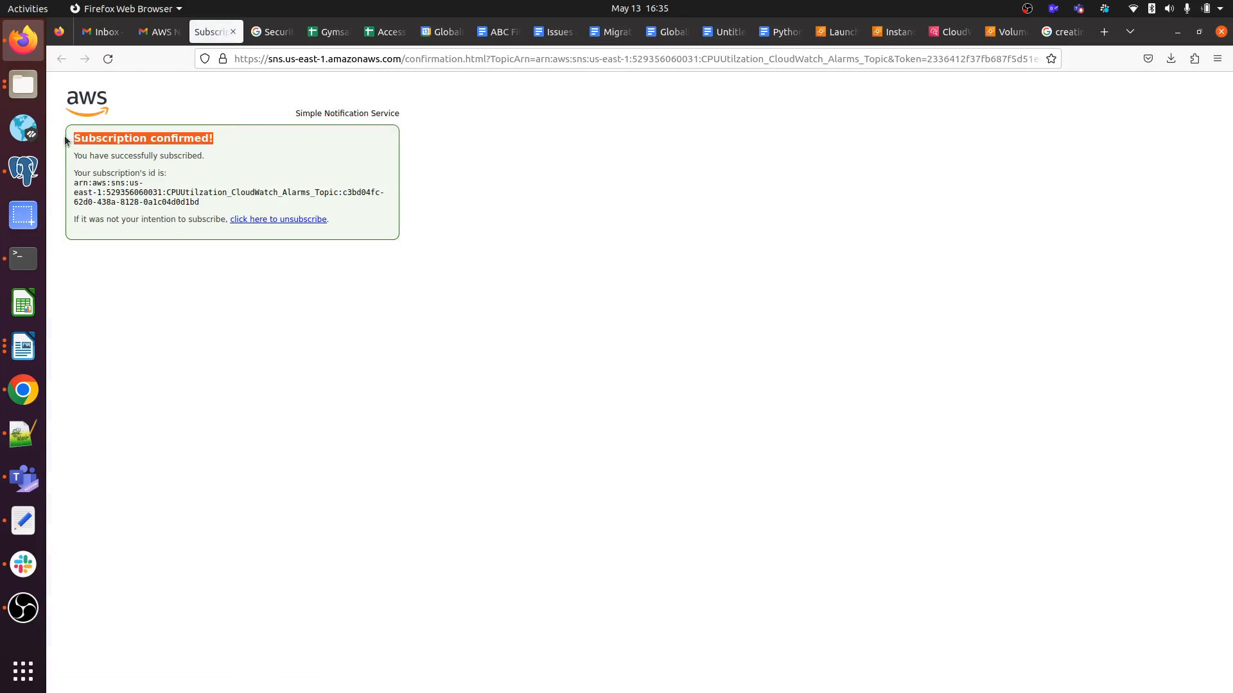
left_click(242, 140)
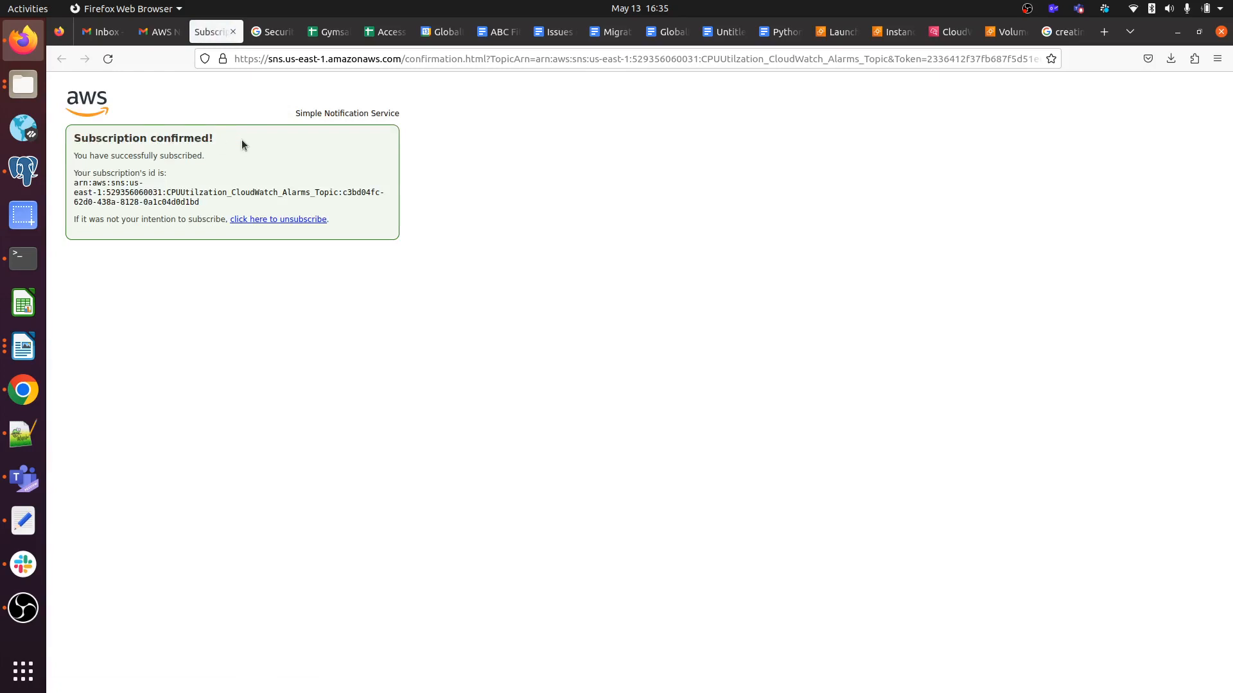
left_click(232, 32)
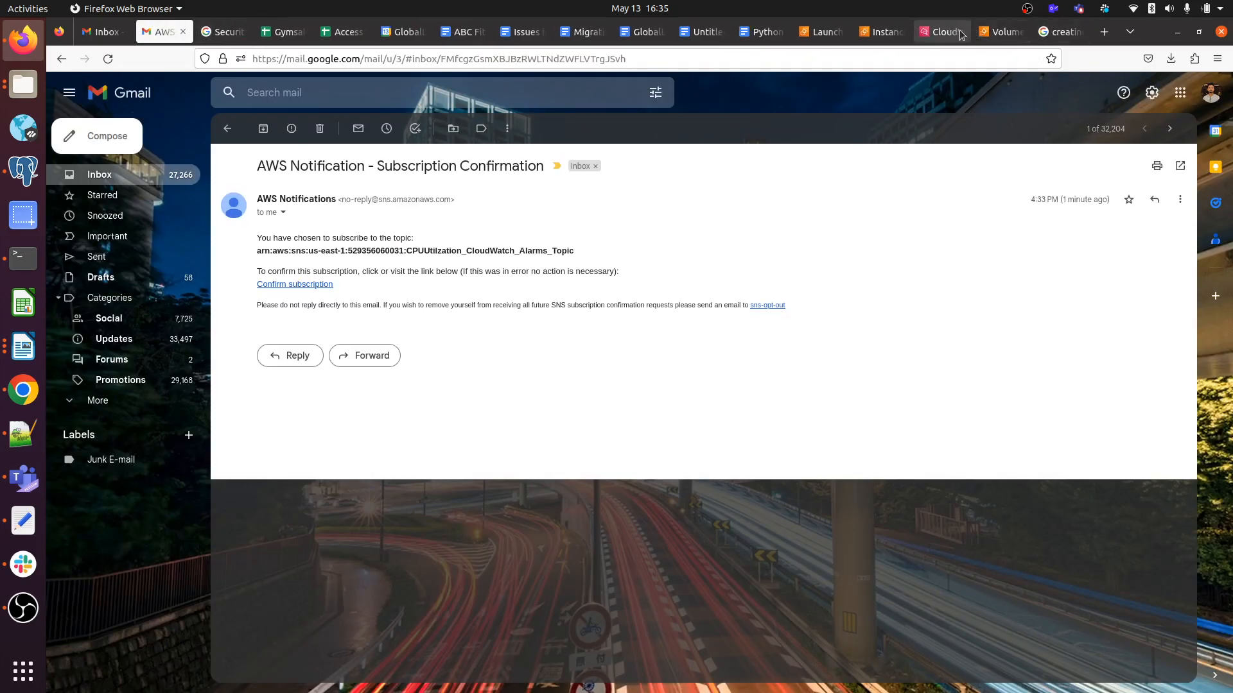
left_click(960, 34)
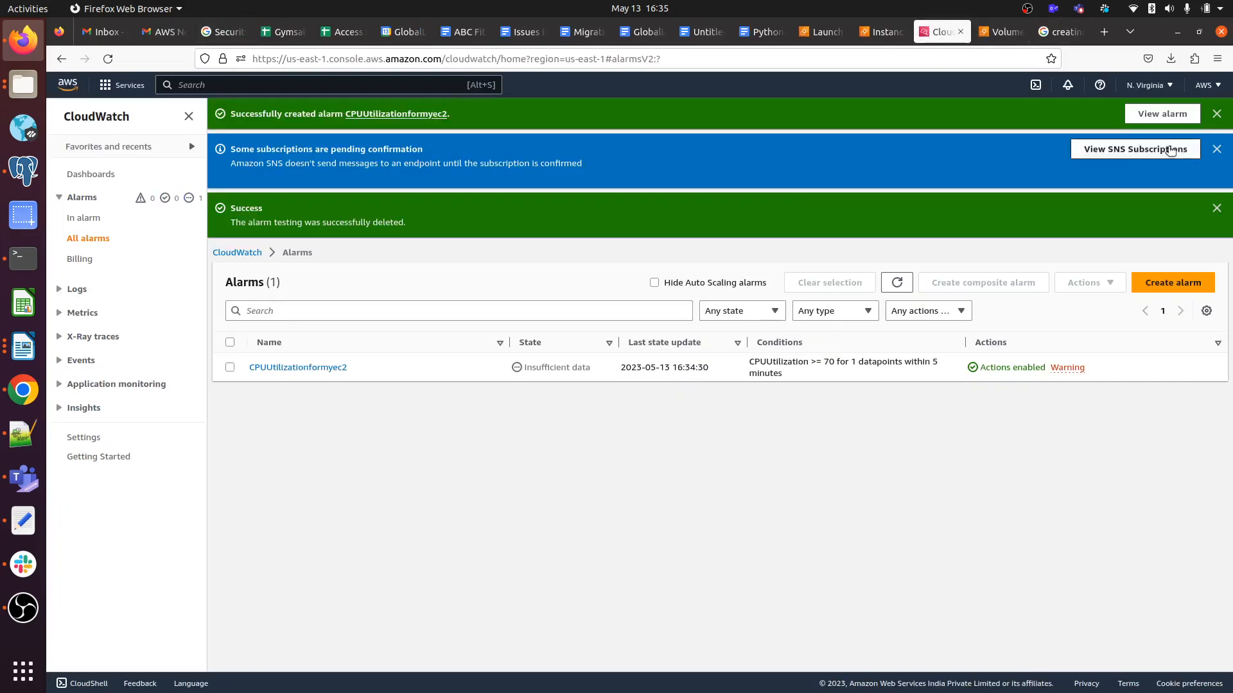
Dismiss the alarm-created and pending-confirmation notices, refresh, and check the alarm shows Actions enabled.
left_click(1216, 114)
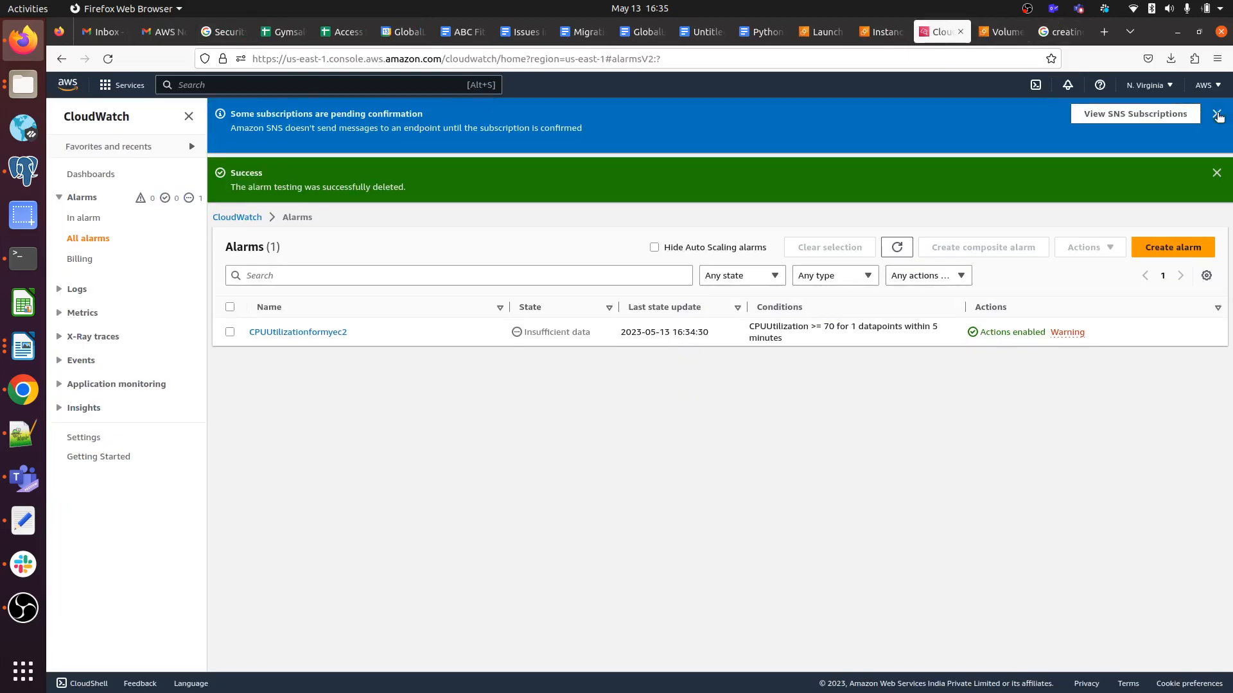
left_click(1217, 115)
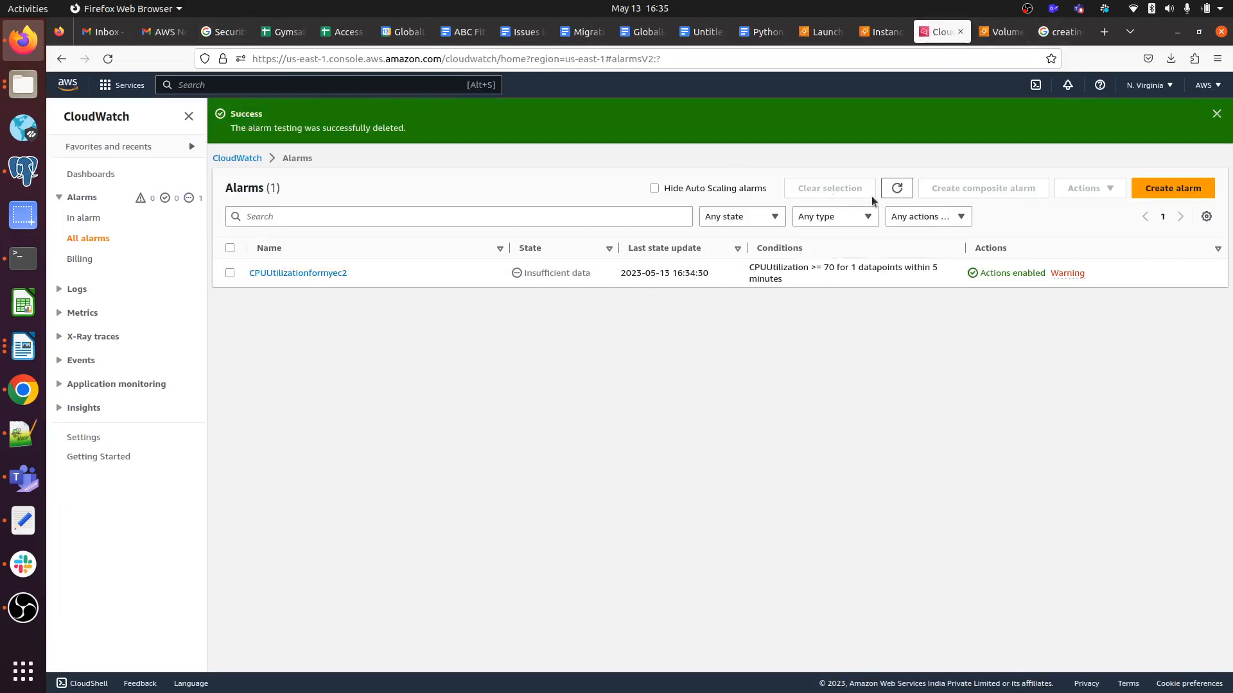
left_click(895, 189)
left_click_drag(1073, 276, 934, 273)
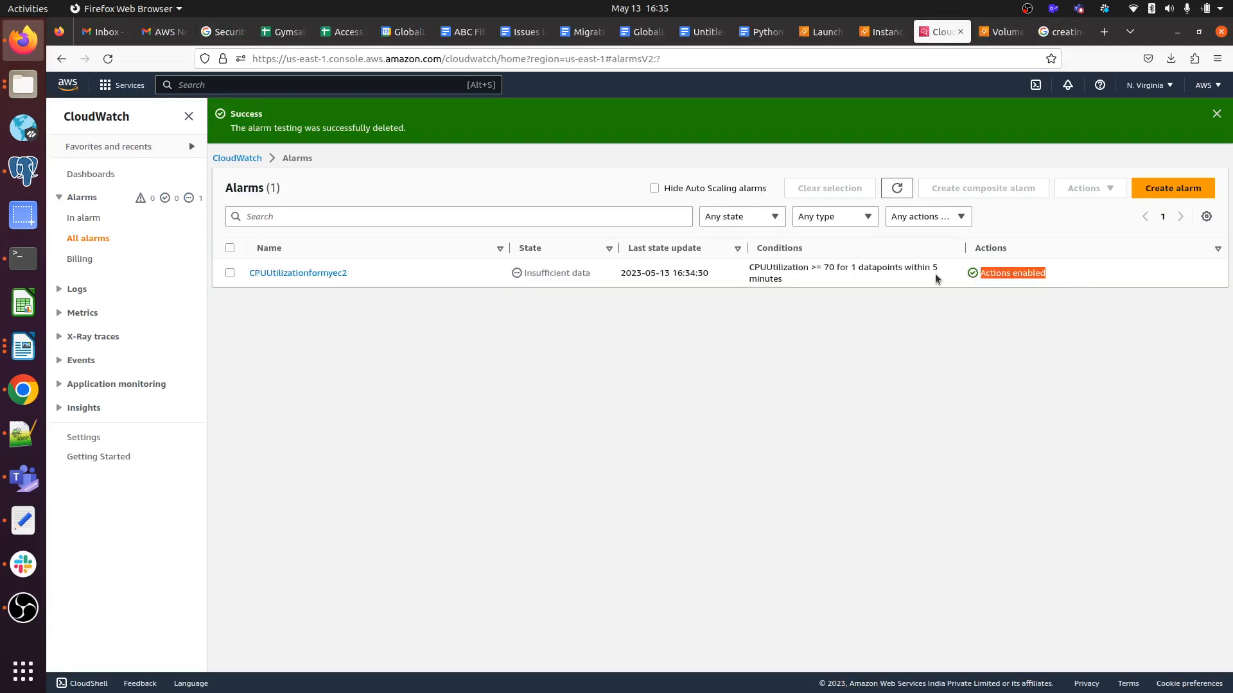
left_click(1059, 268)
left_click_drag(1058, 267, 984, 272)
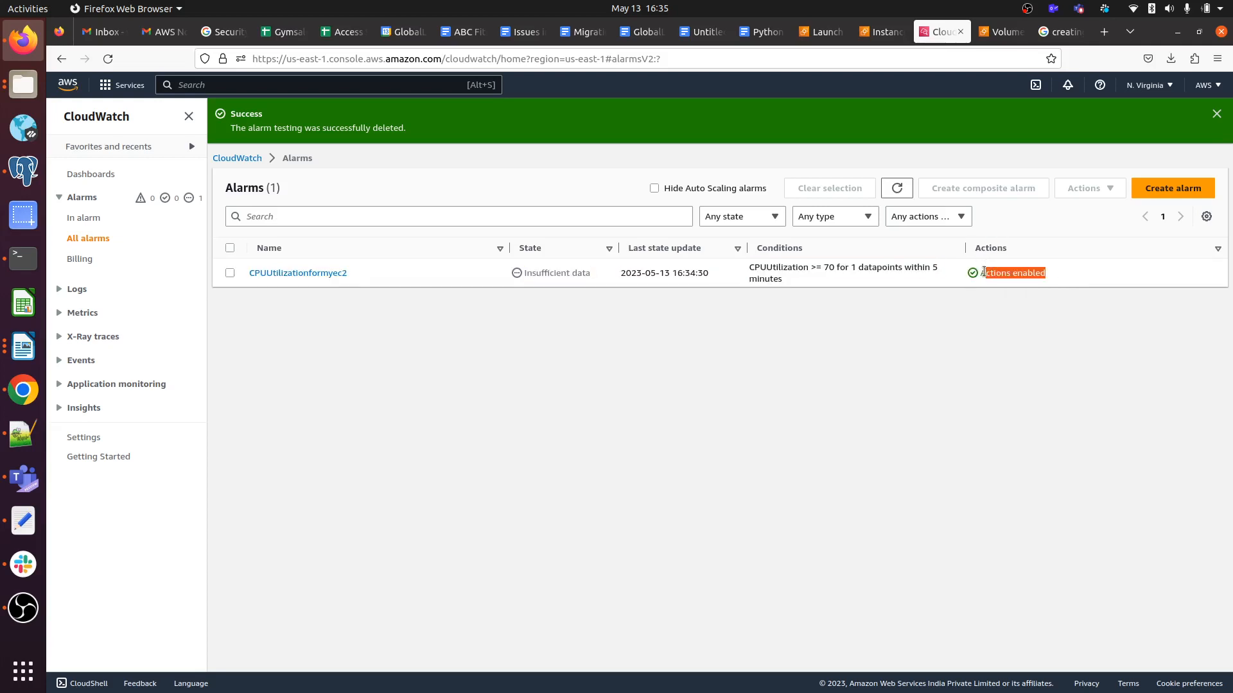
left_click(768, 383)
left_click_drag(1054, 274, 958, 278)
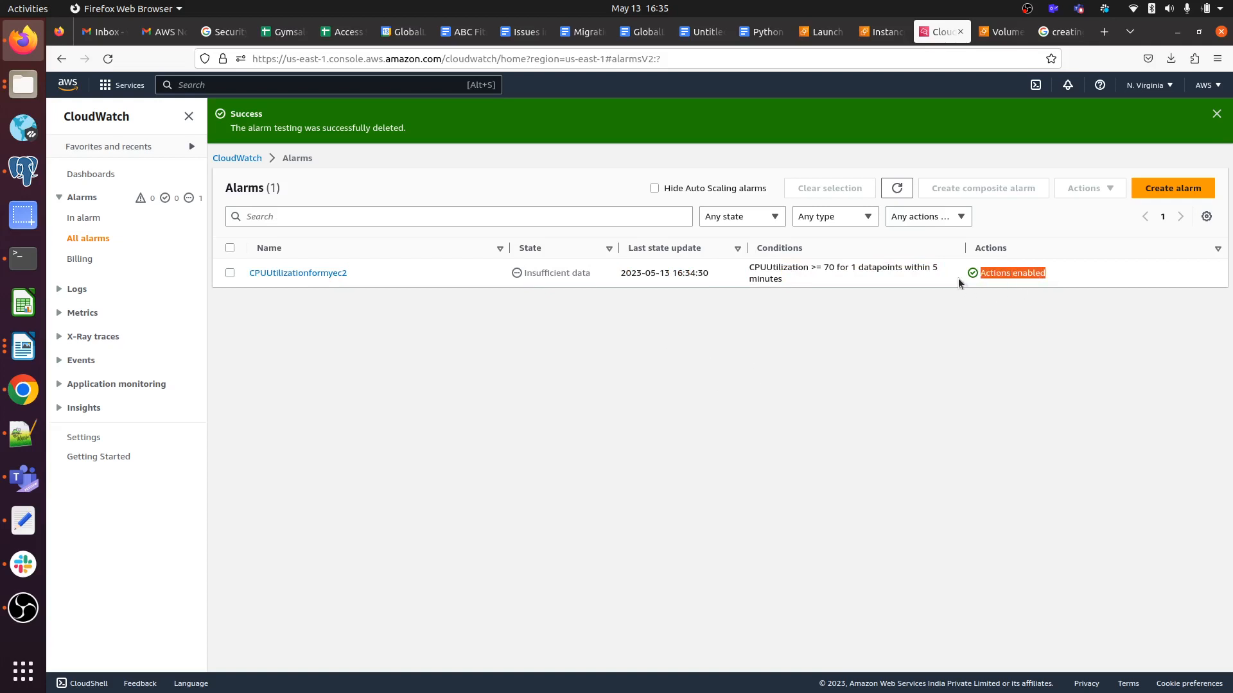
left_click(1023, 325)
Refresh until only CPUUtilizationformyec2 remains, then dismiss the deletion success notice.
left_click(897, 189)
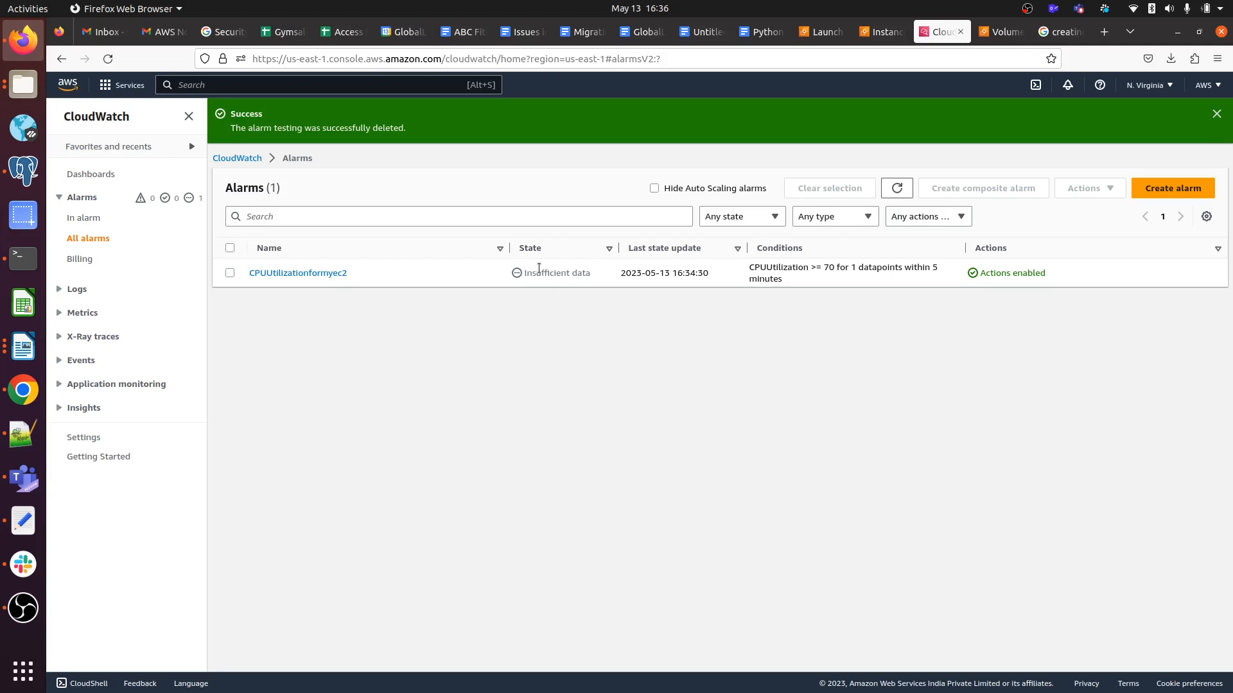
left_click(896, 192)
left_click(898, 189)
left_click(1217, 114)
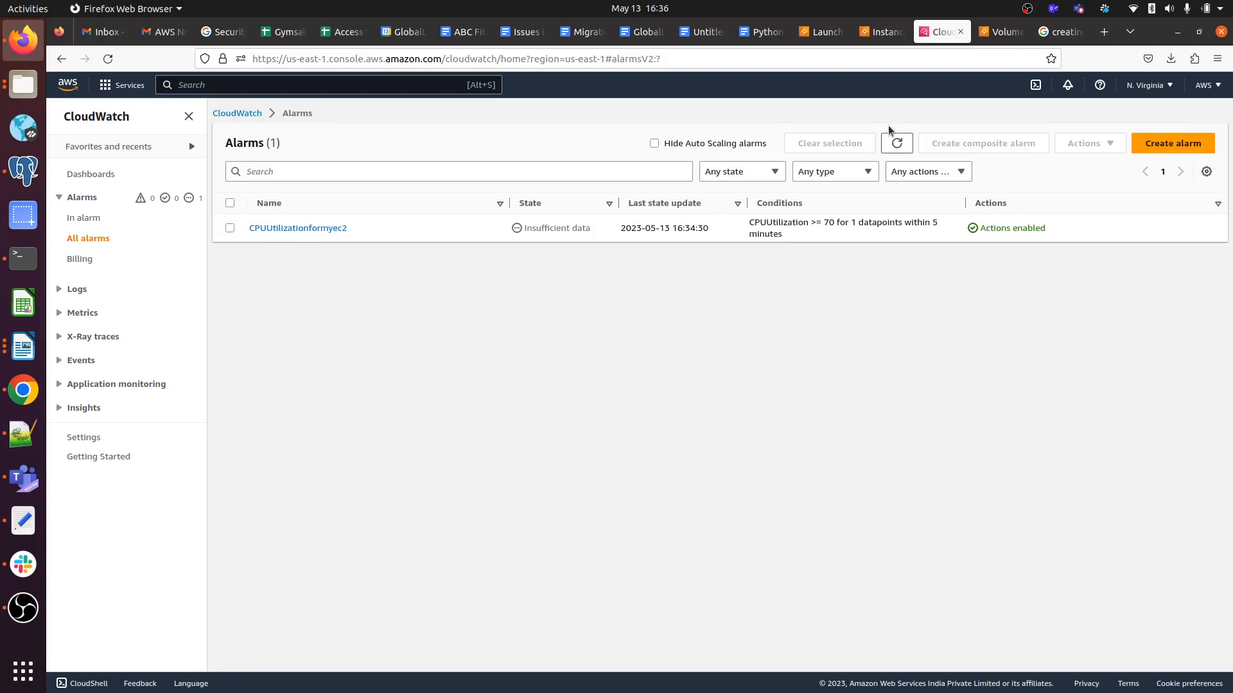
left_click(1028, 9)
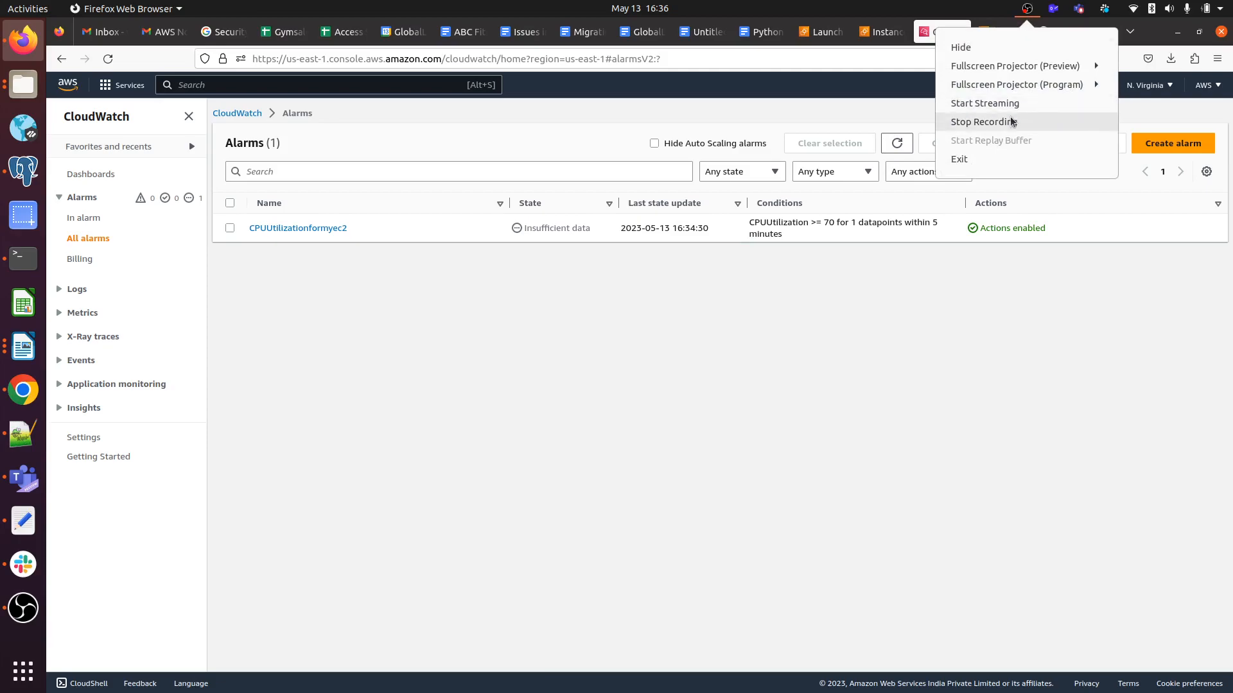